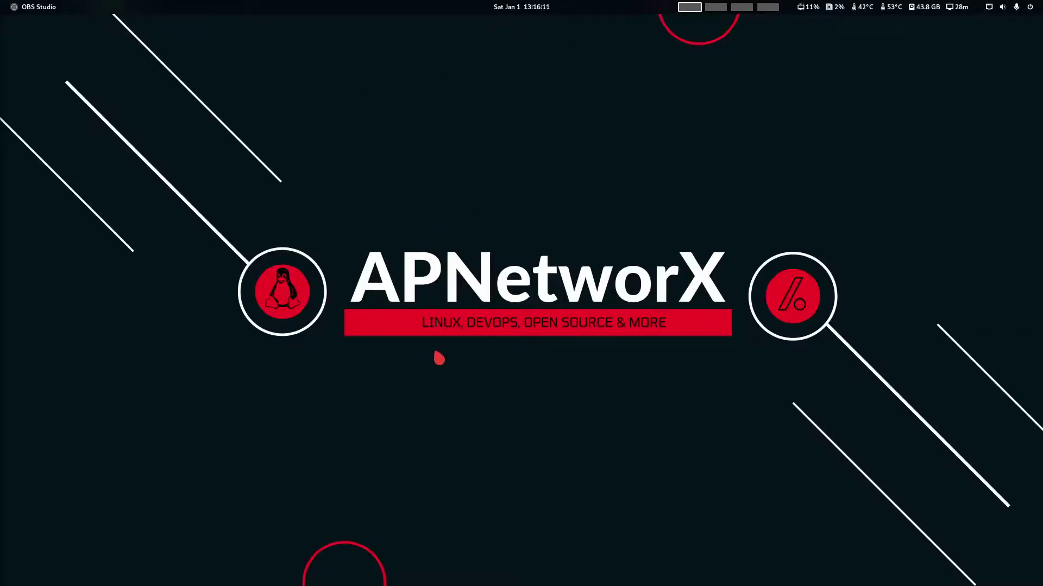
- Bring up the Activities overview to reach the Terminal in the dock
key(super)
- Launch Terminal maximized and highlight the CPU model and graphics card maker in neofetch
click(497, 551)
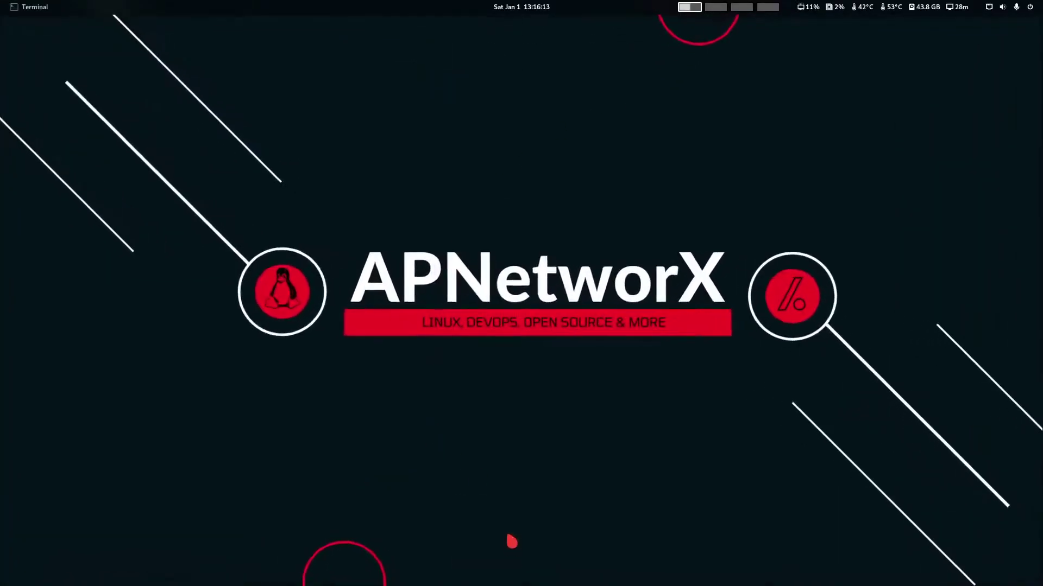
drag(389, 32, 685, 8)
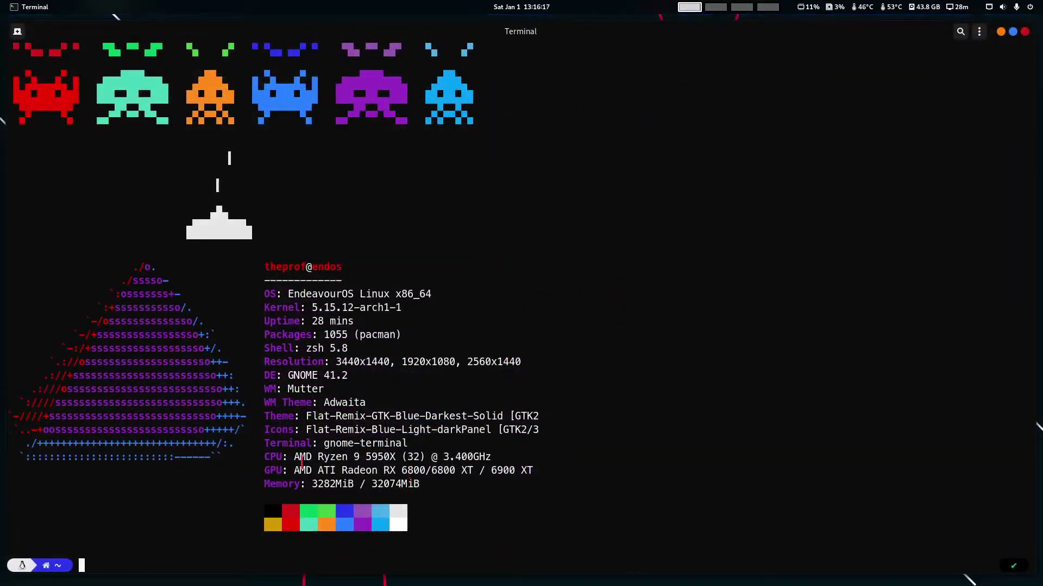
drag(296, 457, 397, 459)
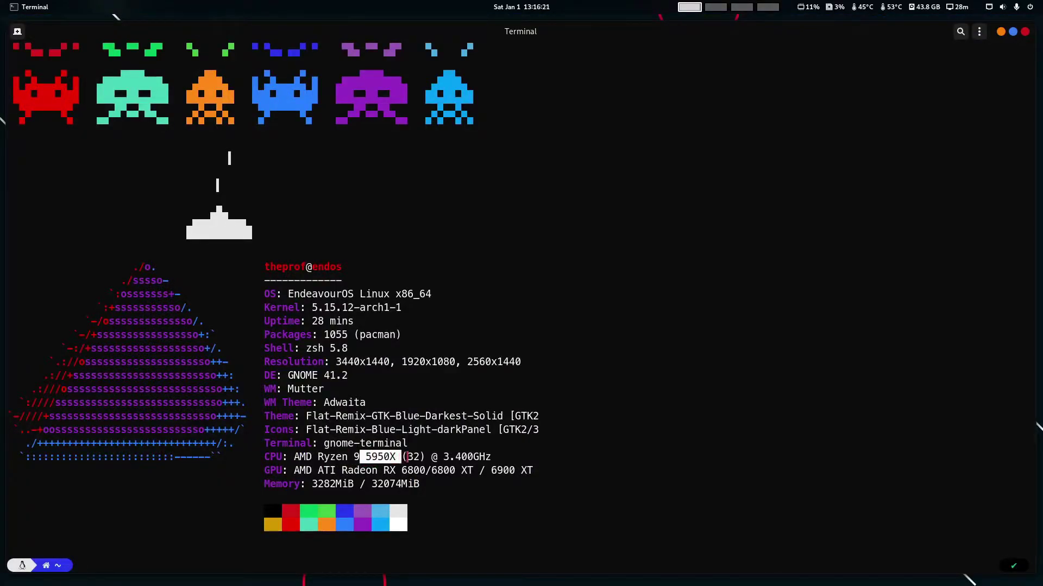
drag(300, 471, 342, 471)
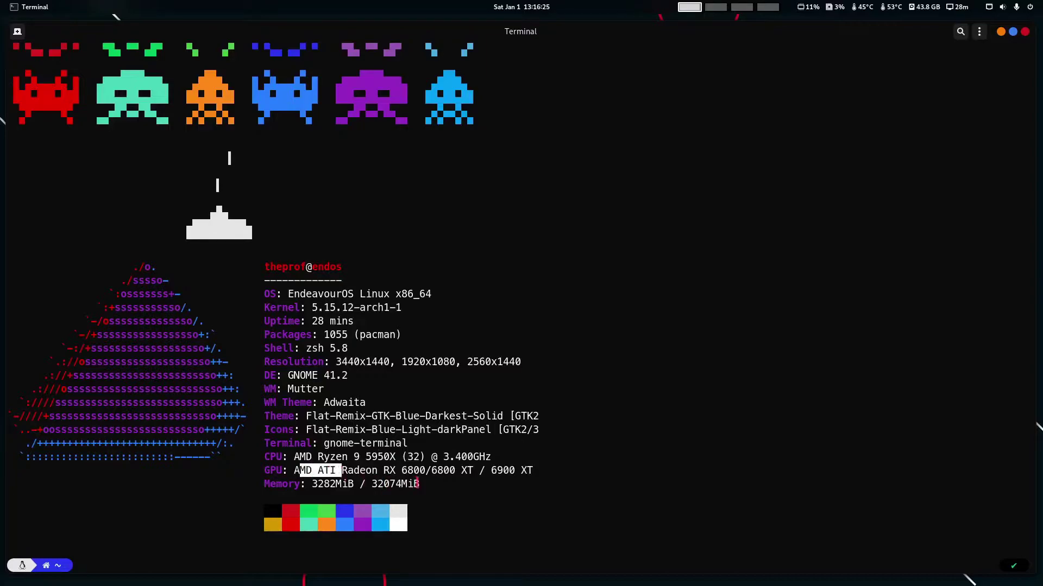
- Highlight the 6900 XT GPU model numbers, then close the terminal
click(490, 472)
drag(491, 472, 535, 472)
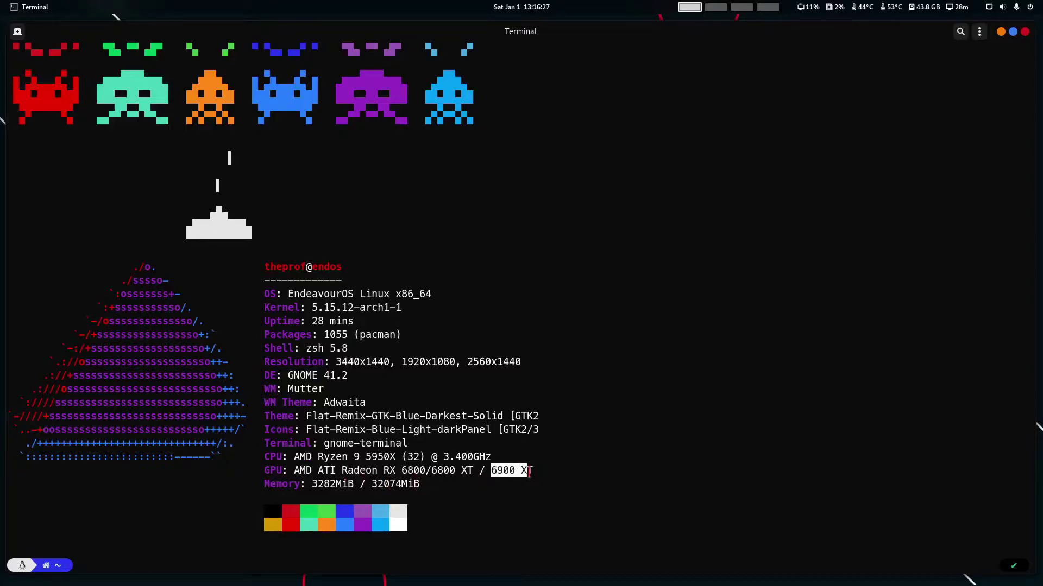
click(530, 472)
drag(401, 472, 540, 477)
click(540, 477)
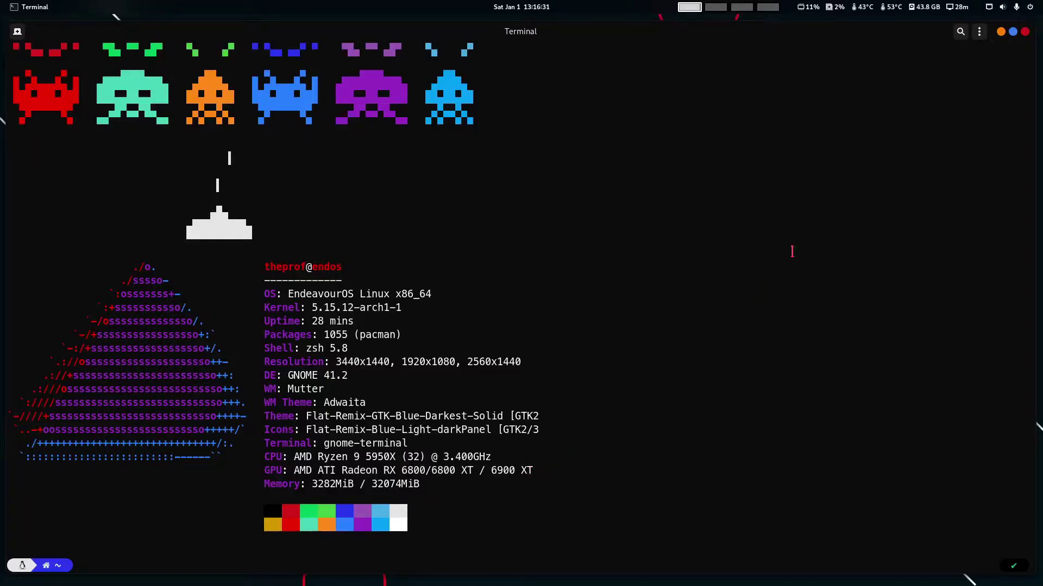
click(1024, 31)
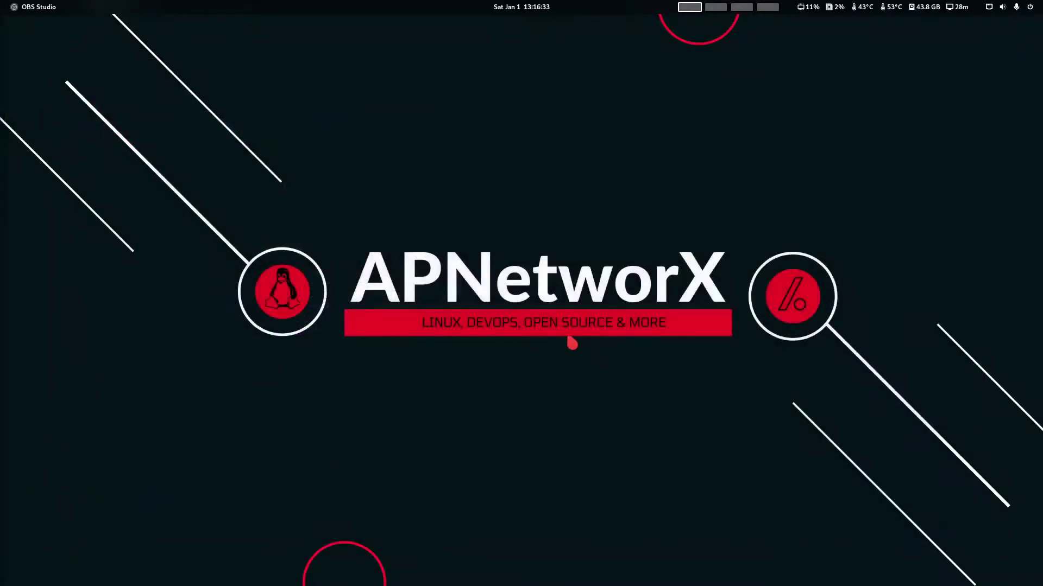
- Open GNOME Settings to the About page
key(super)
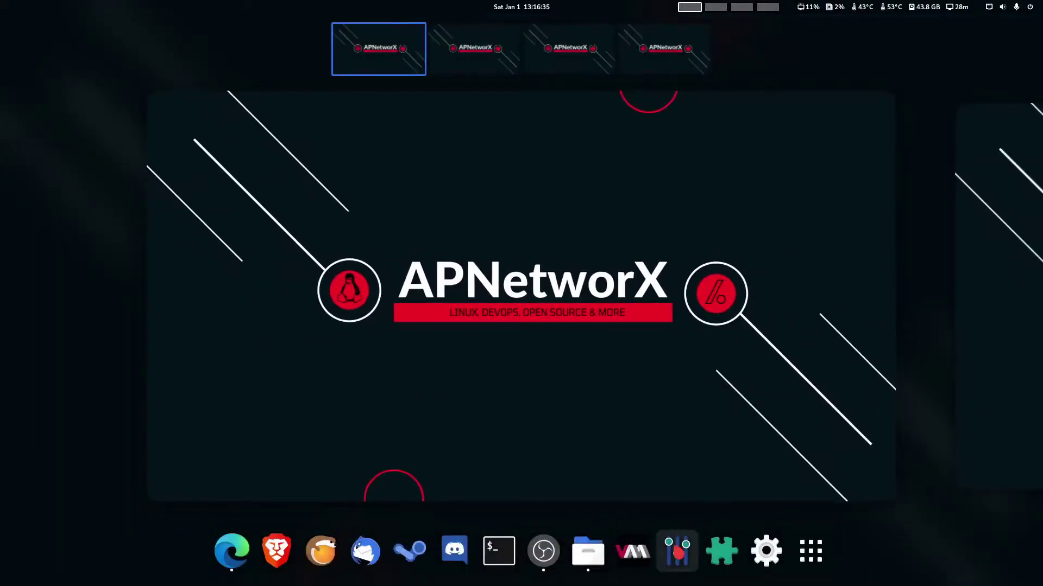
click(677, 552)
scroll(342, 400, down, 6)
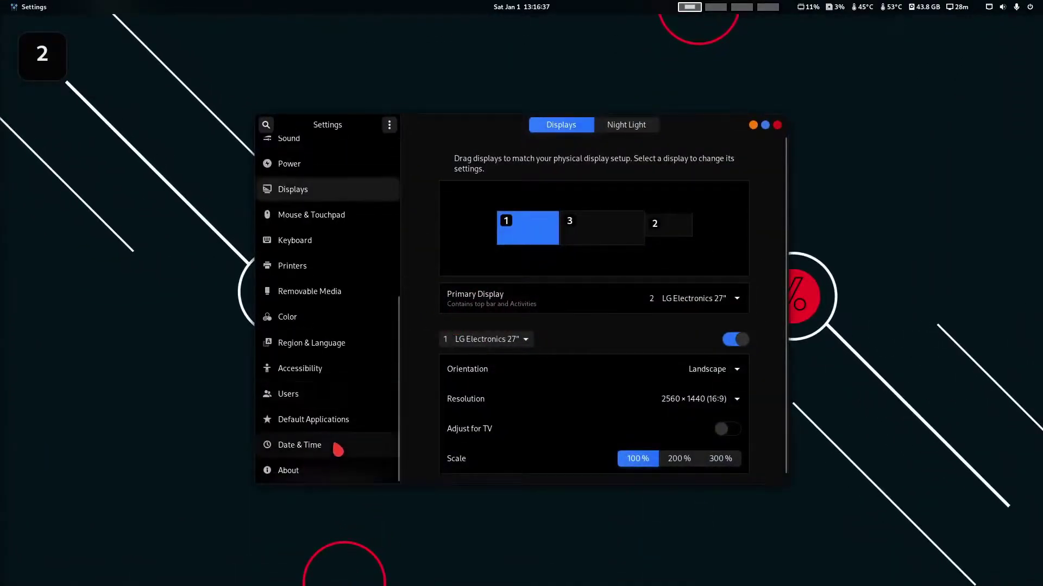
click(340, 471)
- Scroll through the About hardware details, selecting spec entries along the way
scroll(603, 365, down, 5)
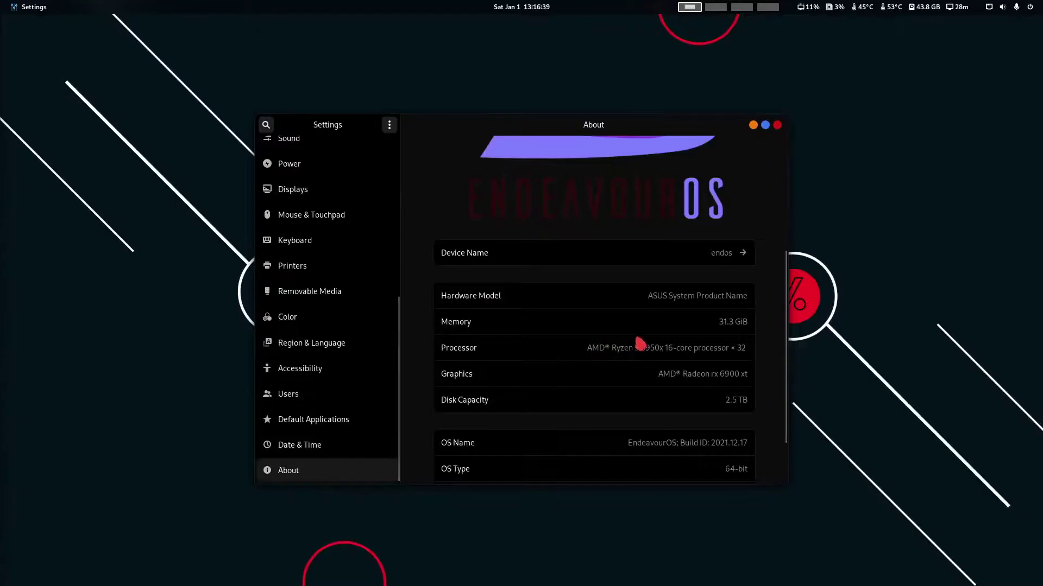
scroll(645, 342, down, 3)
drag(663, 305, 752, 316)
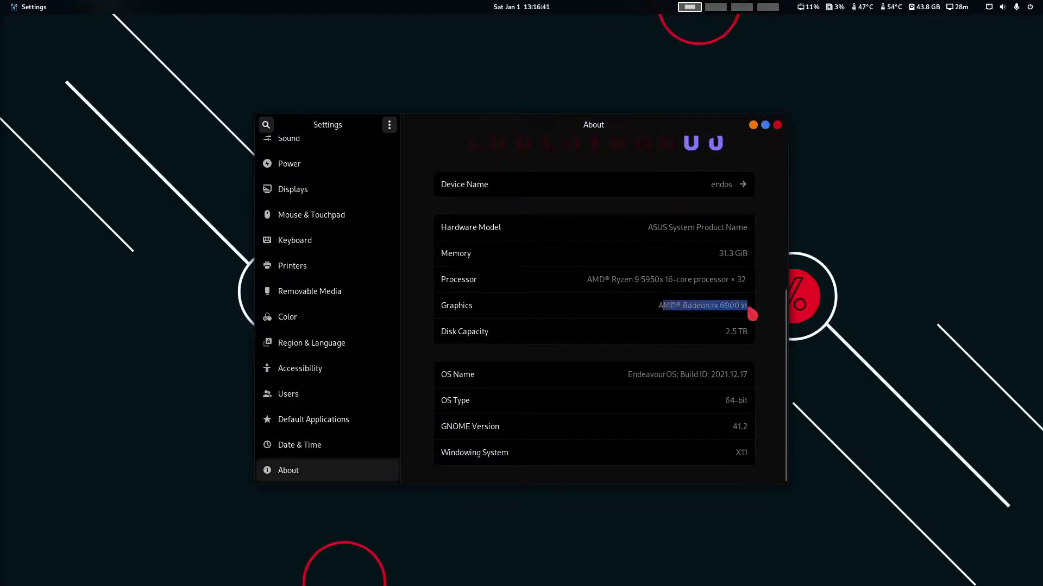
scroll(604, 325, up, 3)
scroll(603, 325, down, 3)
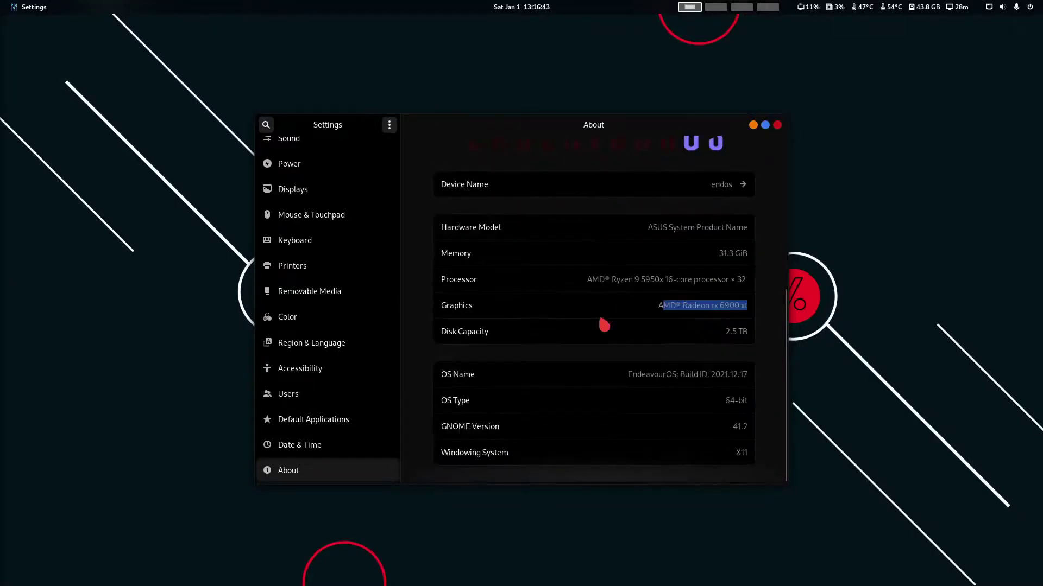
scroll(619, 303, up, 3)
scroll(617, 296, down, 2)
scroll(614, 260, up, 3)
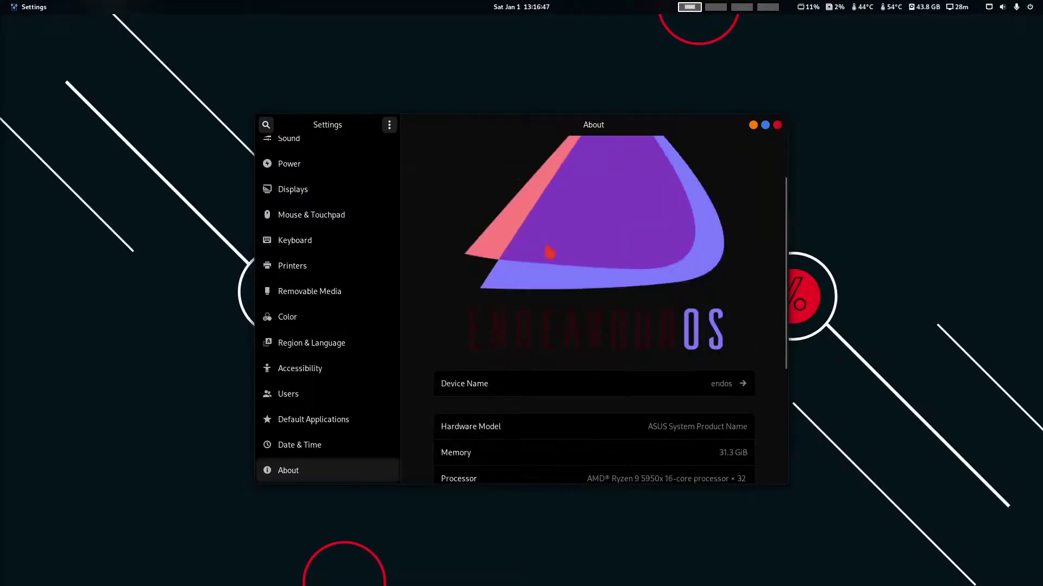
scroll(603, 315, down, 2)
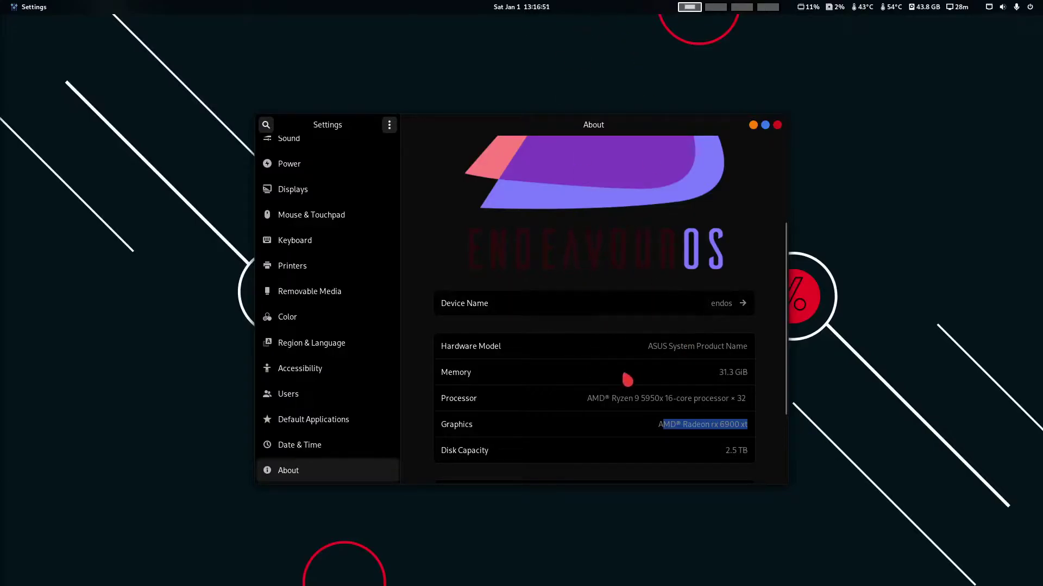
drag(657, 346, 713, 348)
scroll(725, 396, down, 3)
- Highlight the 31.3 GiB memory and 2.5 TB disk capacity, then return to Activities
drag(743, 291, 720, 294)
scroll(651, 343, down, 1)
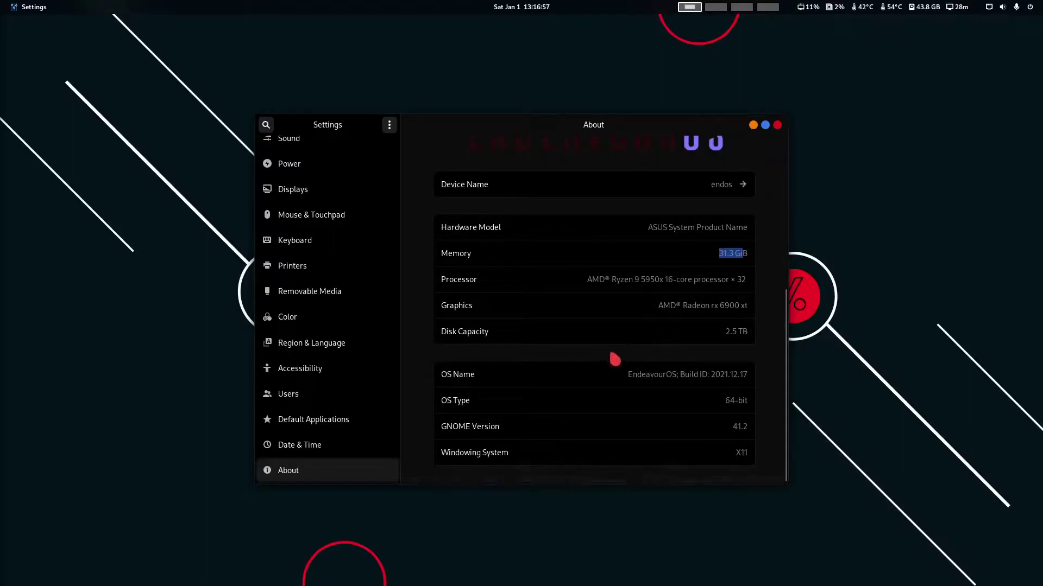
drag(726, 331, 752, 334)
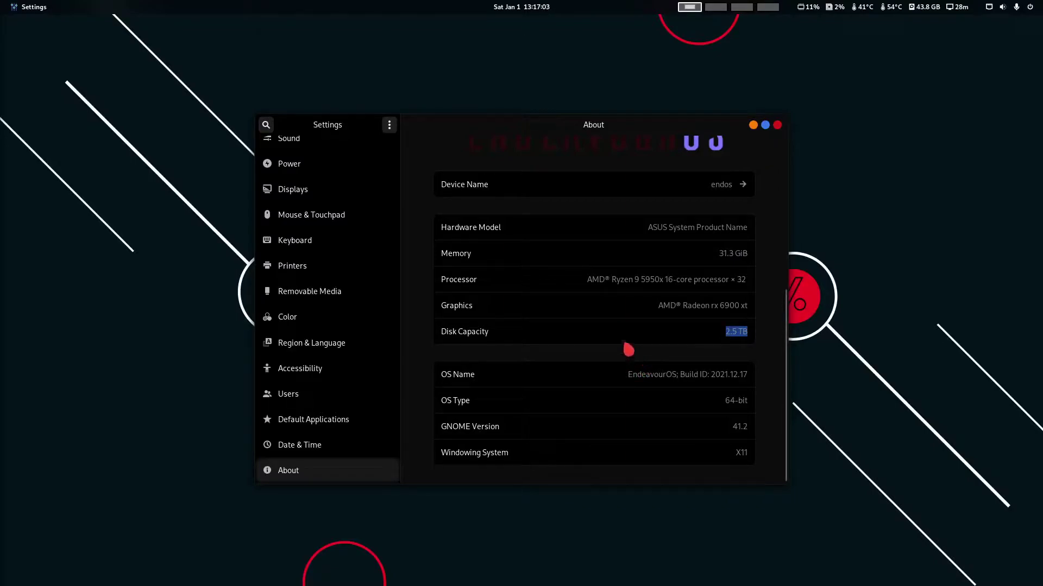
key(super)
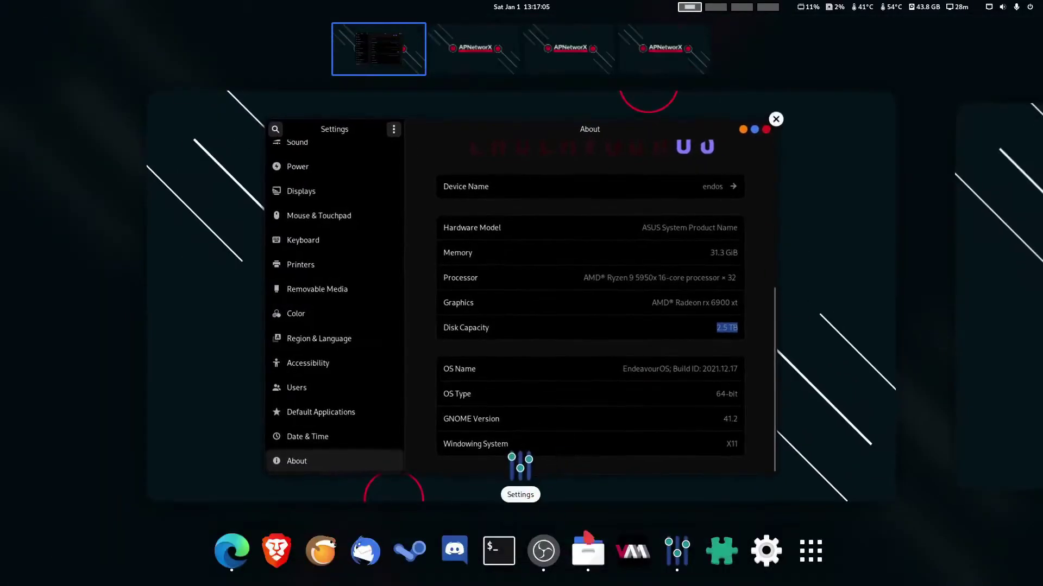
- Launch the Disks utility from the app grid and move its window right
click(810, 551)
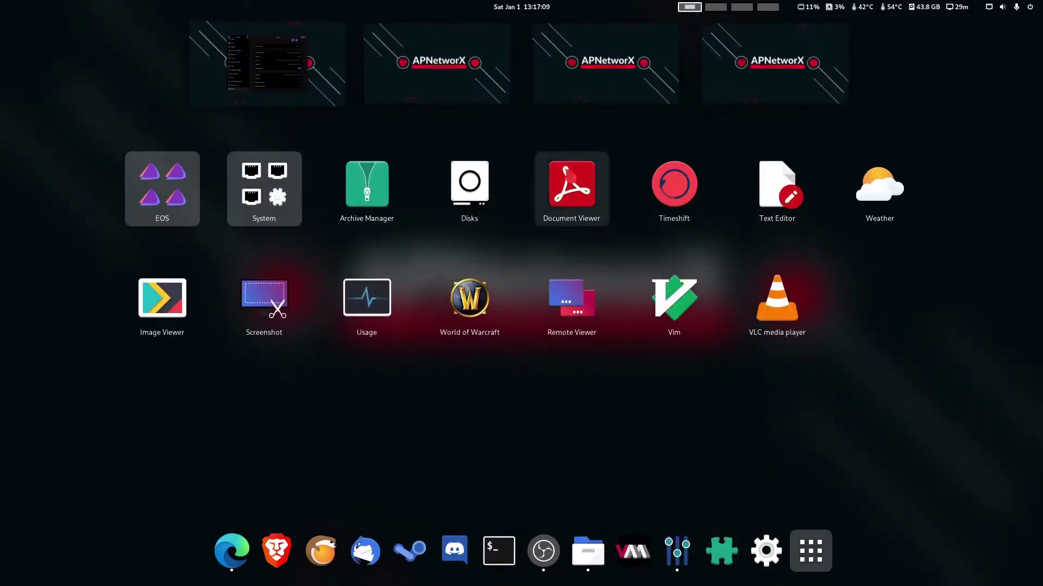
click(469, 188)
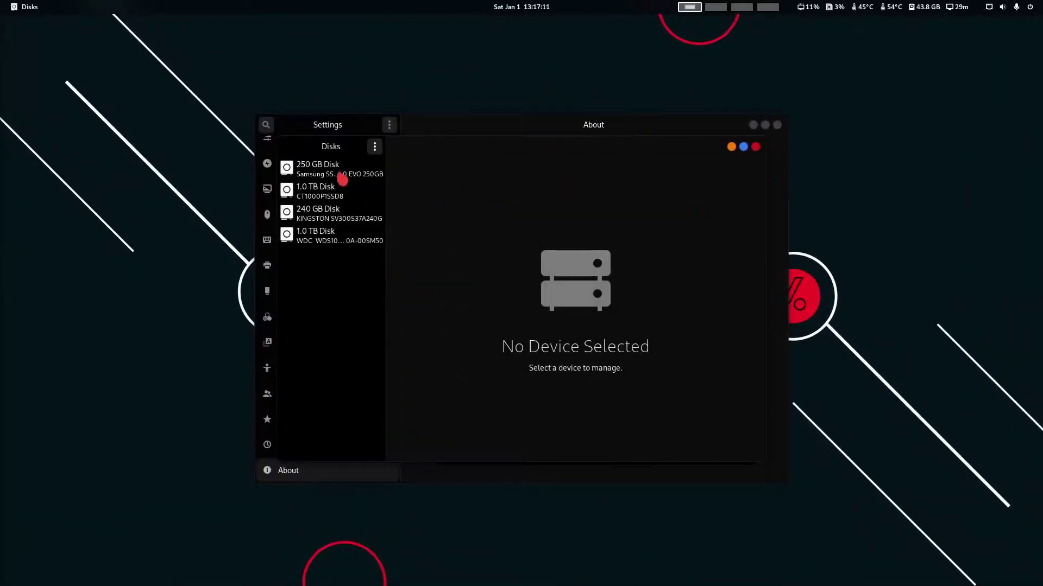
drag(502, 149, 636, 150)
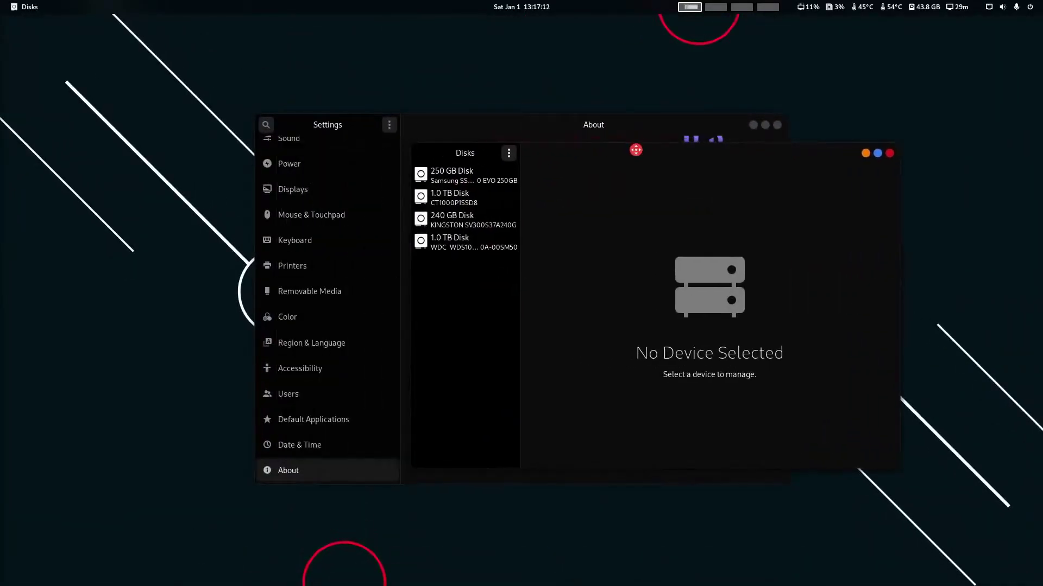
- Inspect the 250 GB, 1.0 TB, 240 GB and WDC 1.0 TB disks in turn
click(472, 184)
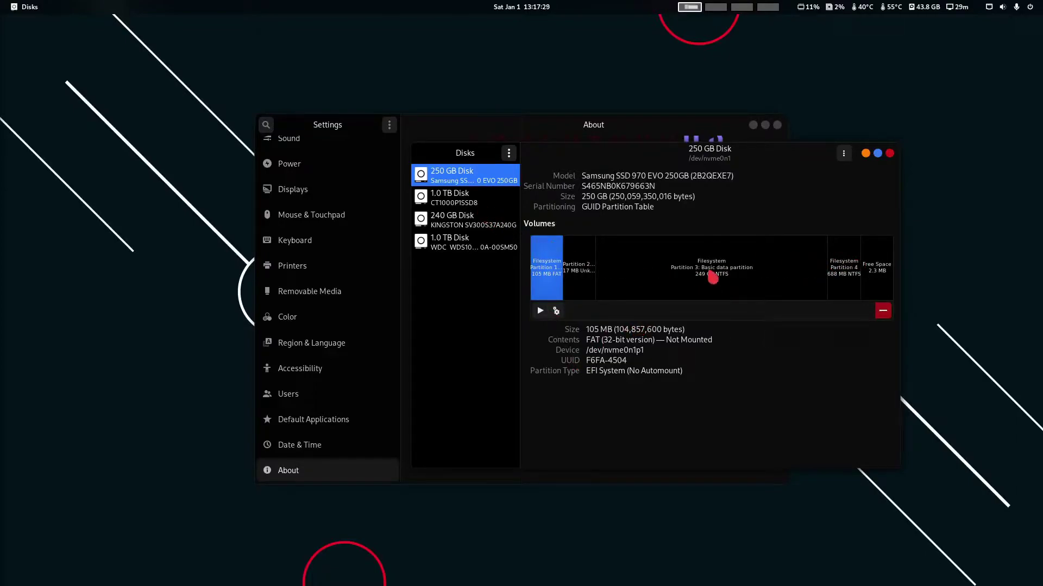
click(476, 203)
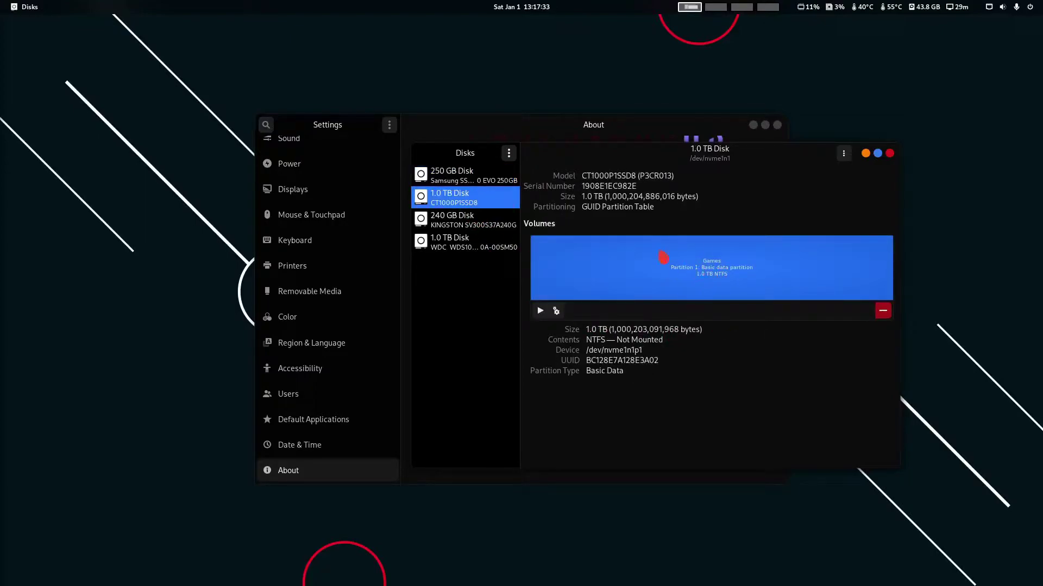
click(461, 183)
click(463, 201)
click(464, 182)
click(470, 225)
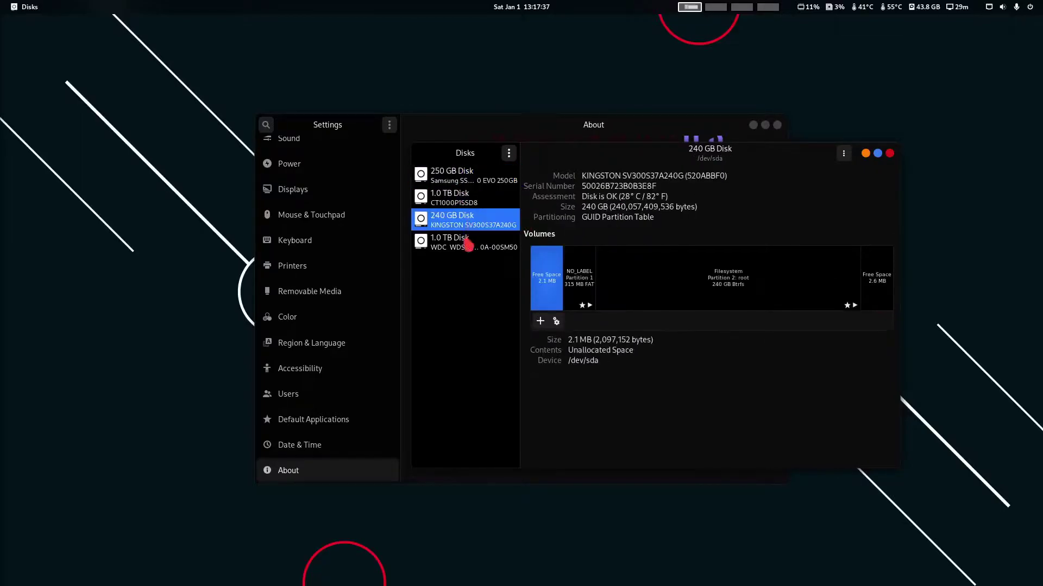
click(468, 245)
click(467, 231)
click(470, 247)
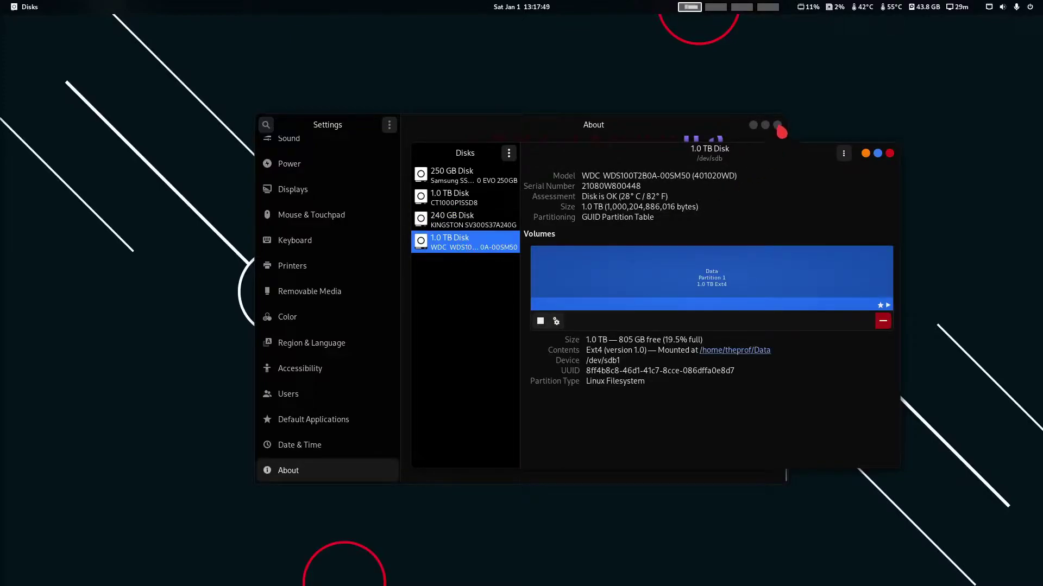
- Rearrange the Disks and Settings windows, bringing Disks to the front
drag(687, 152, 693, 189)
drag(606, 122, 485, 81)
drag(773, 191, 717, 181)
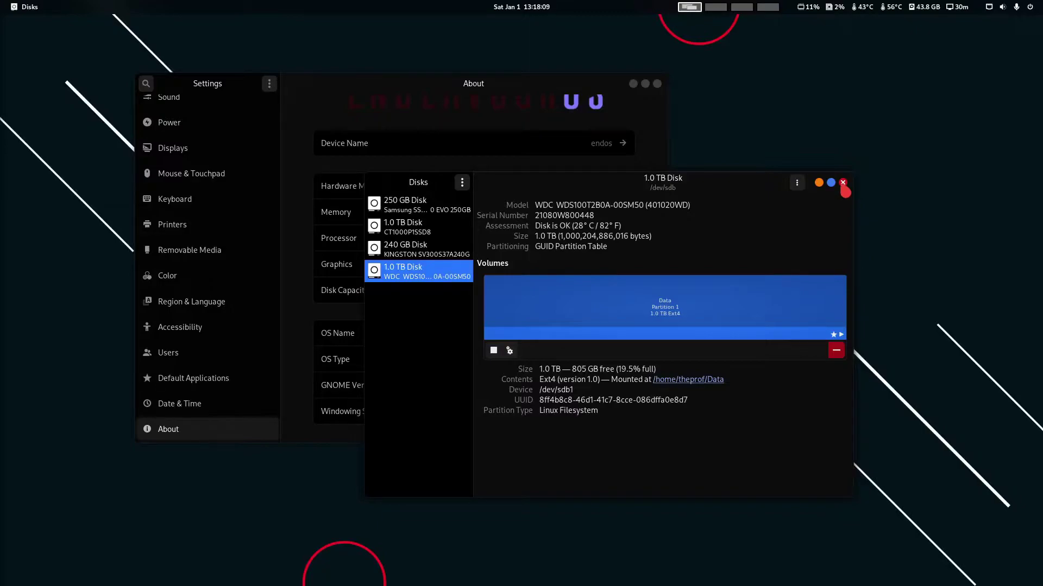
- Close Settings, reposition the Disks window, then close Disks as well
click(657, 84)
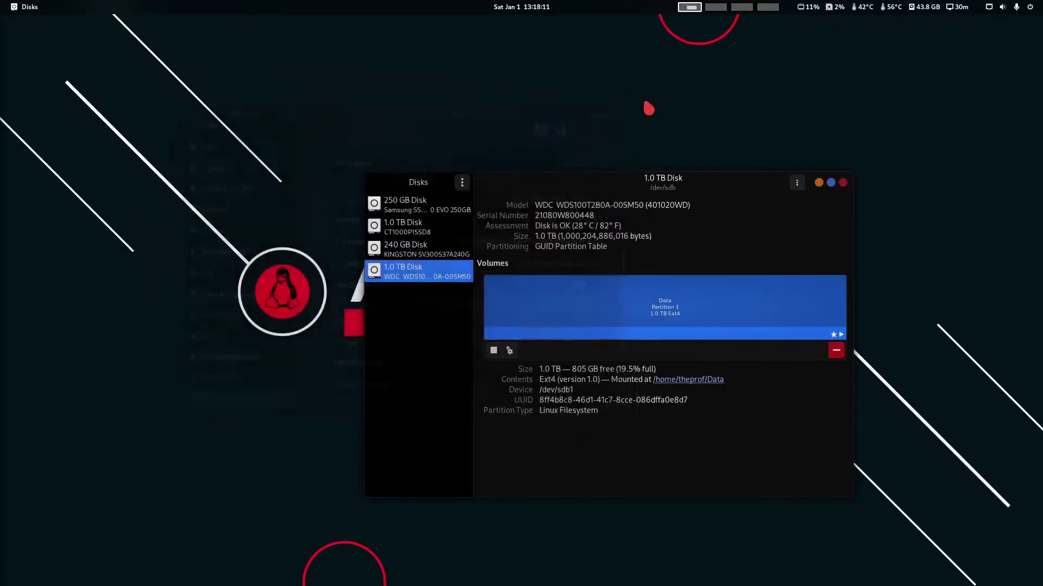
drag(628, 184, 474, 121)
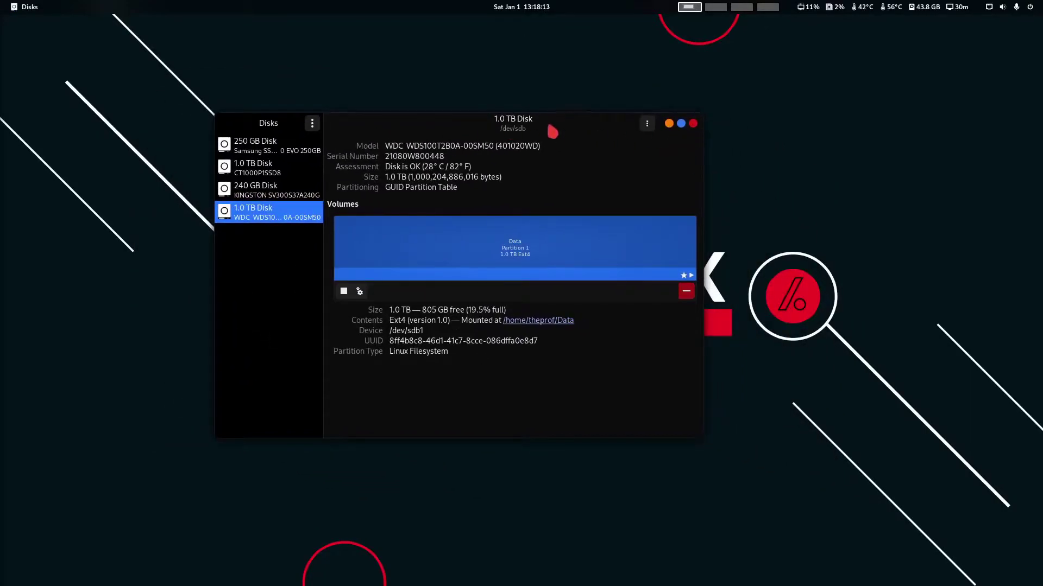
mouse_move(550, 122)
mouse_down()
mouse_move(521, 105)
mouse_move(549, 147)
mouse_move(531, 150)
mouse_move(538, 119)
mouse_move(553, 125)
mouse_up()
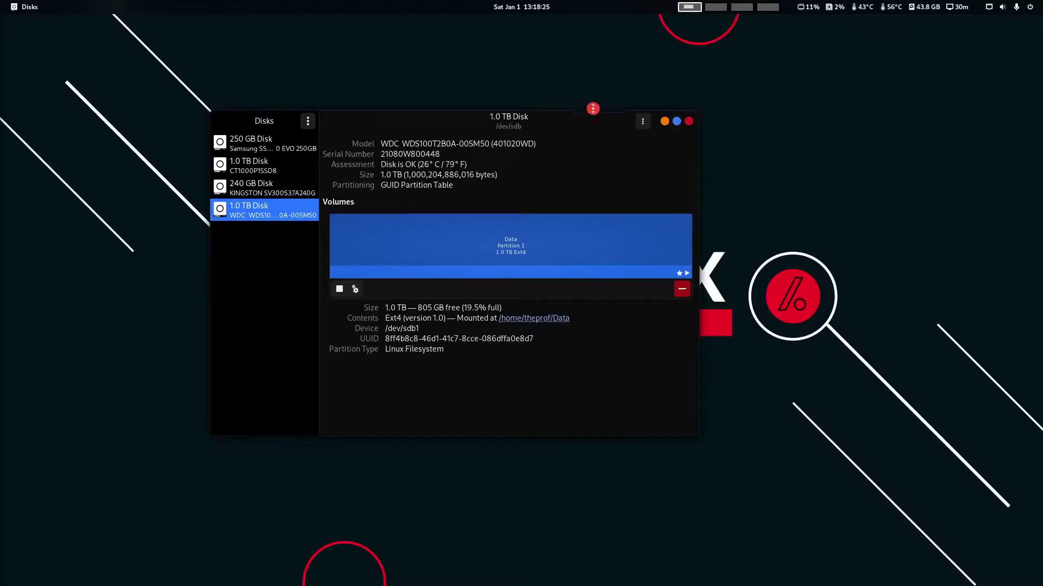
click(689, 121)
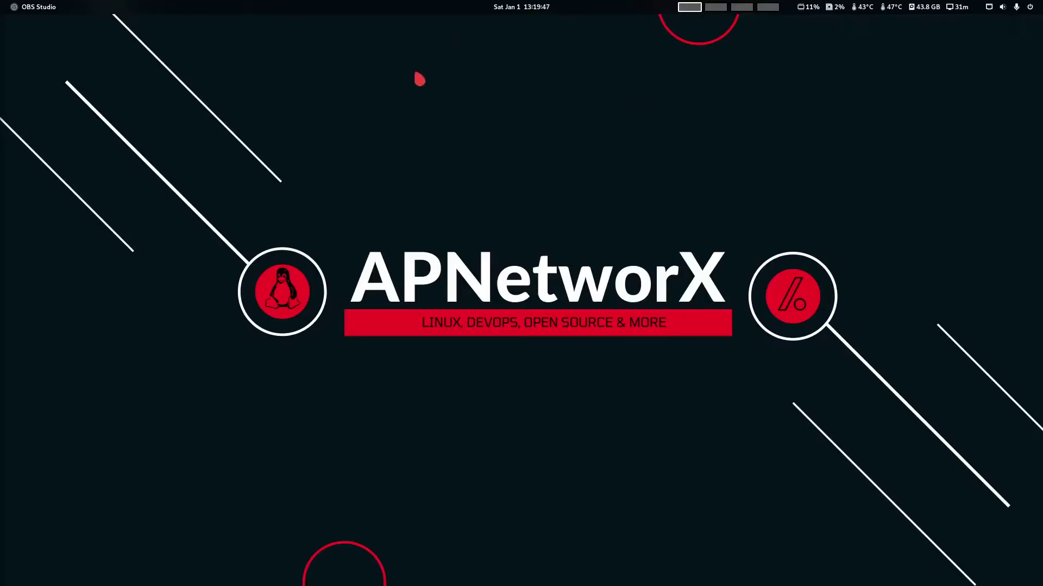
- Launch a new terminal and center it on screen
key(super)
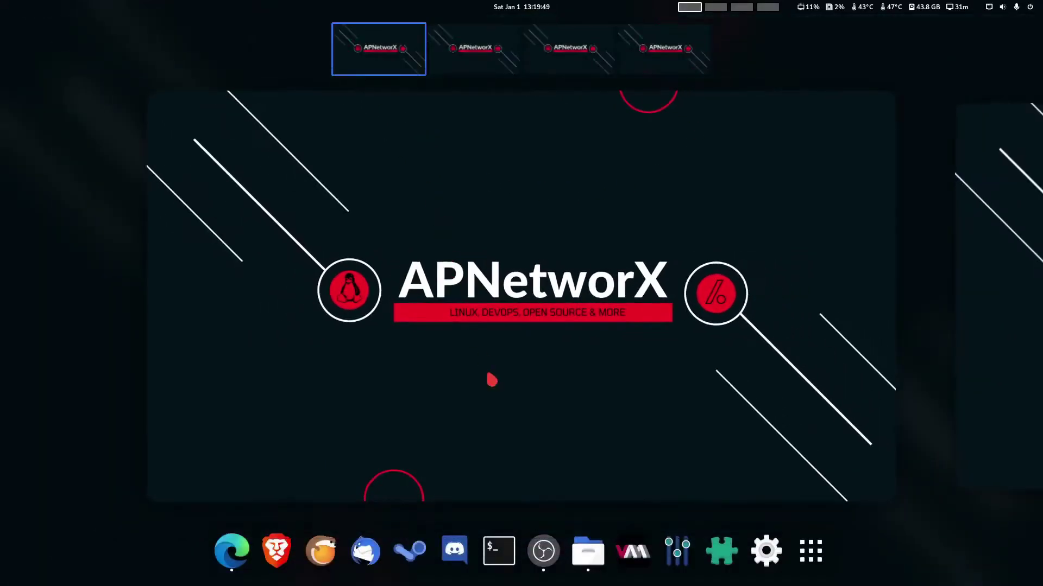
click(496, 548)
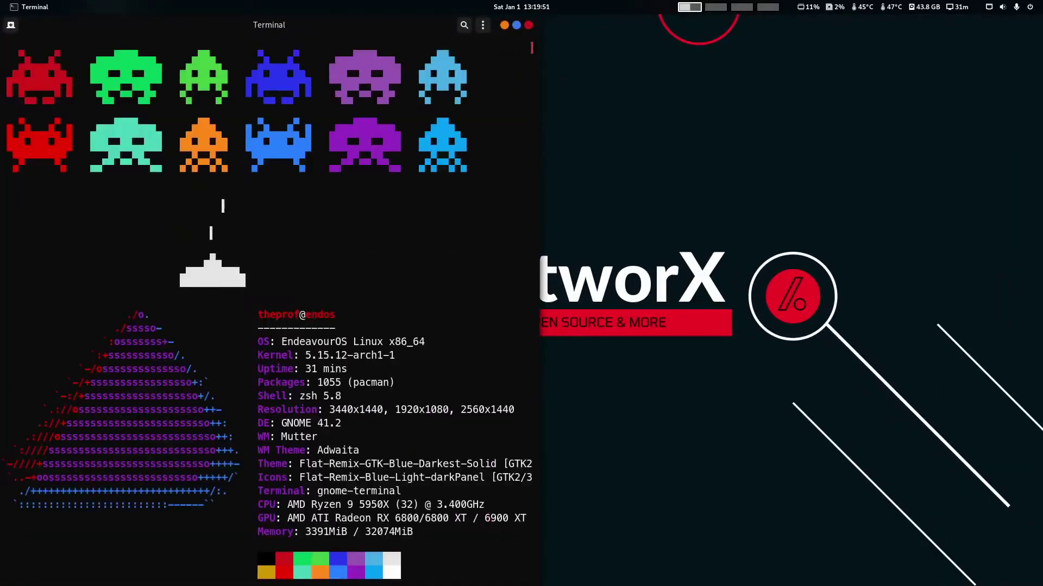
drag(361, 23, 616, 9)
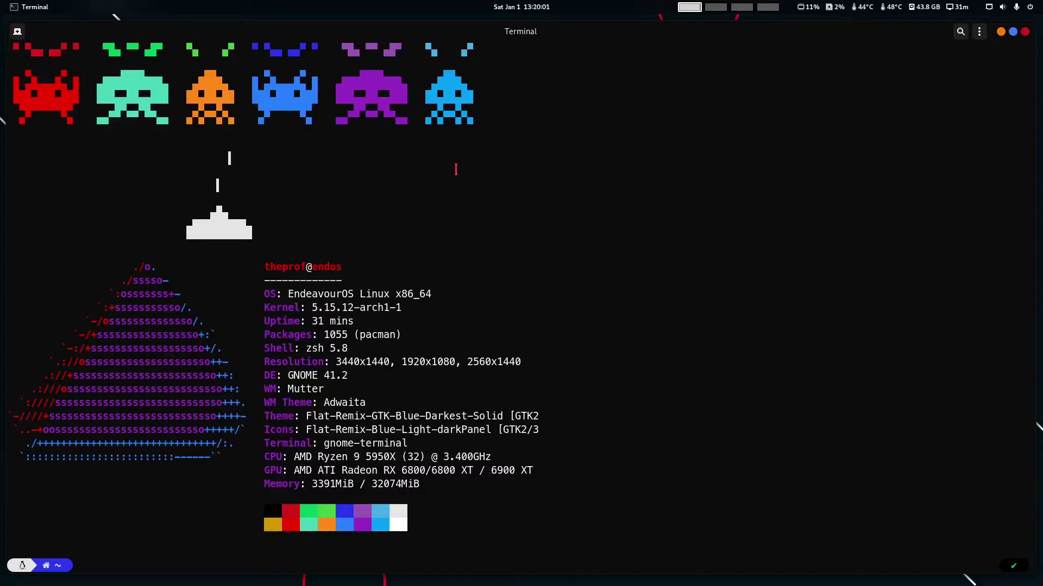
- Highlight the WM theme Adwaita, GTK theme, icon theme and gnome-terminal values in neofetch
drag(367, 408, 326, 402)
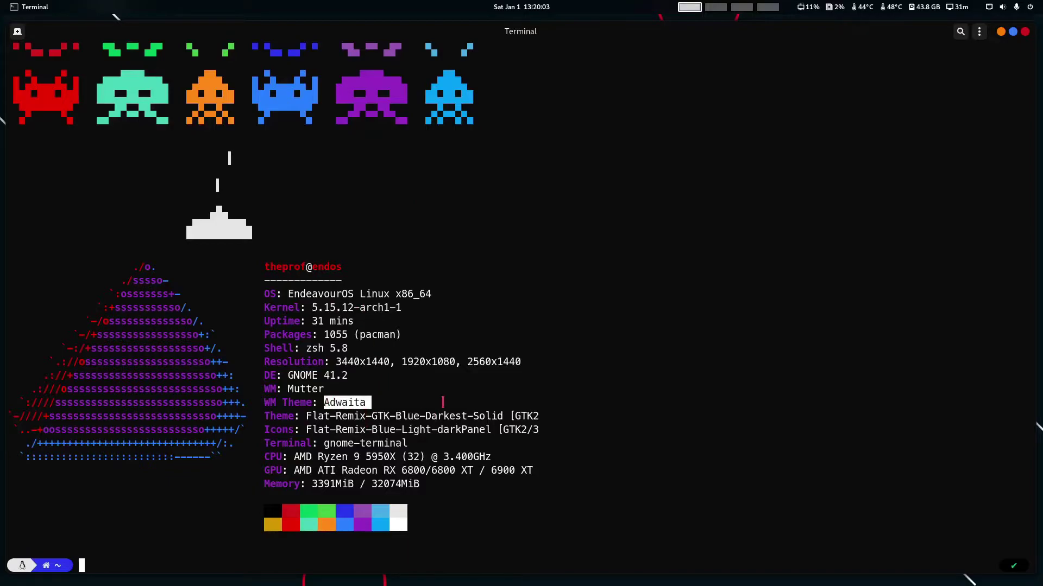
click(443, 402)
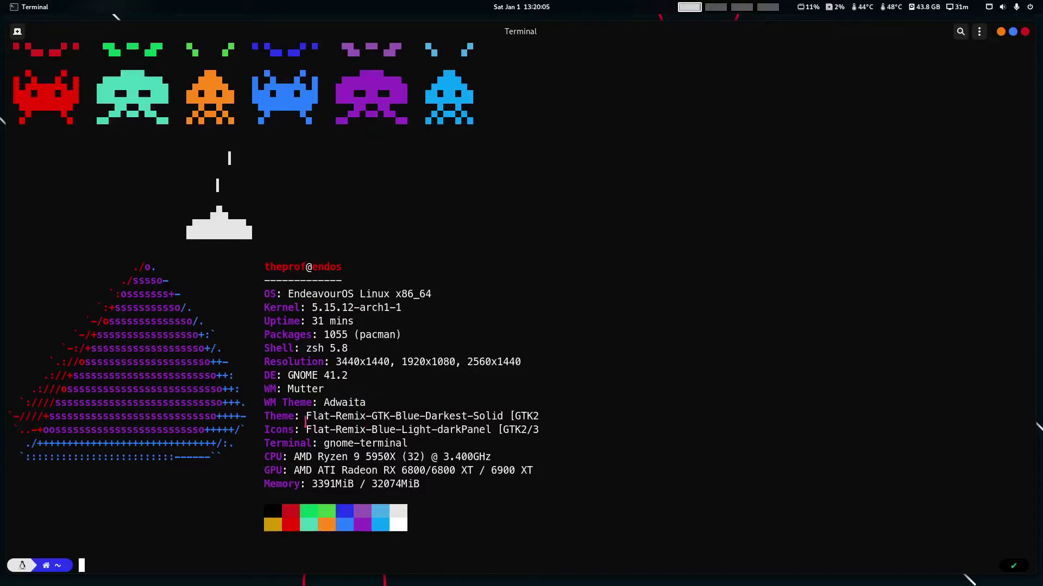
drag(304, 420, 545, 421)
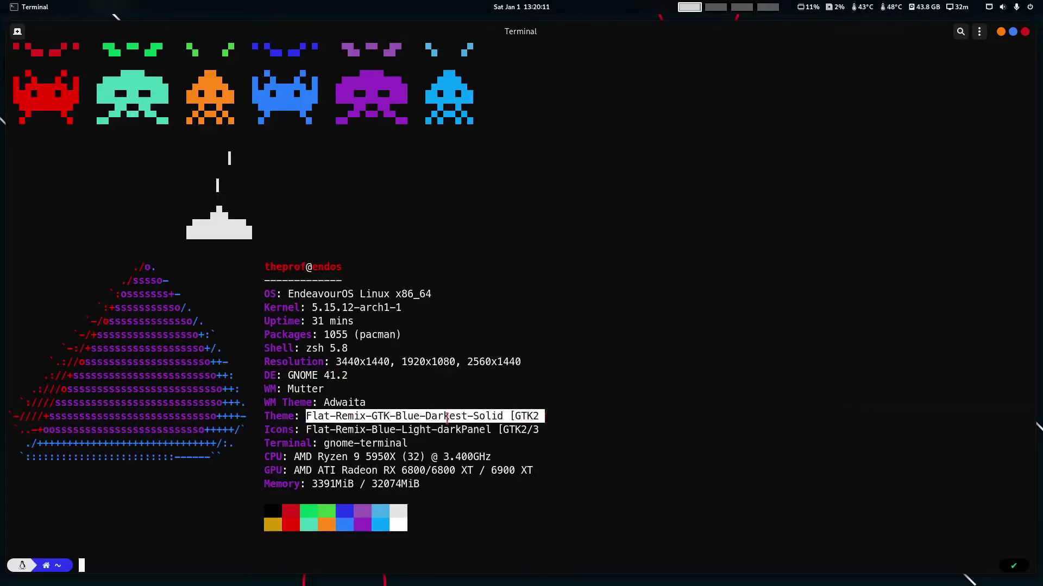
click(349, 421)
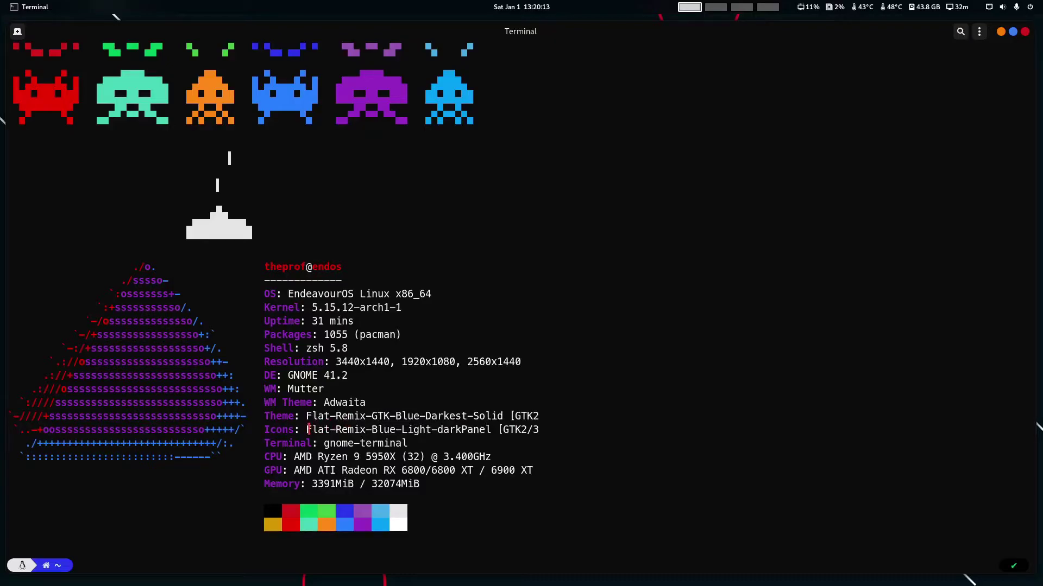
drag(308, 430, 533, 429)
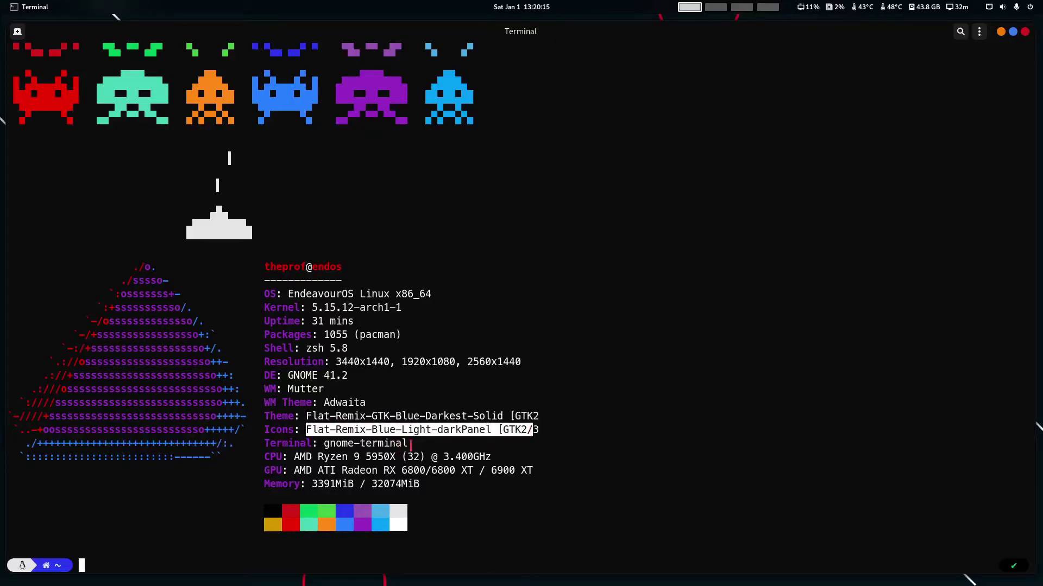
drag(411, 444, 323, 444)
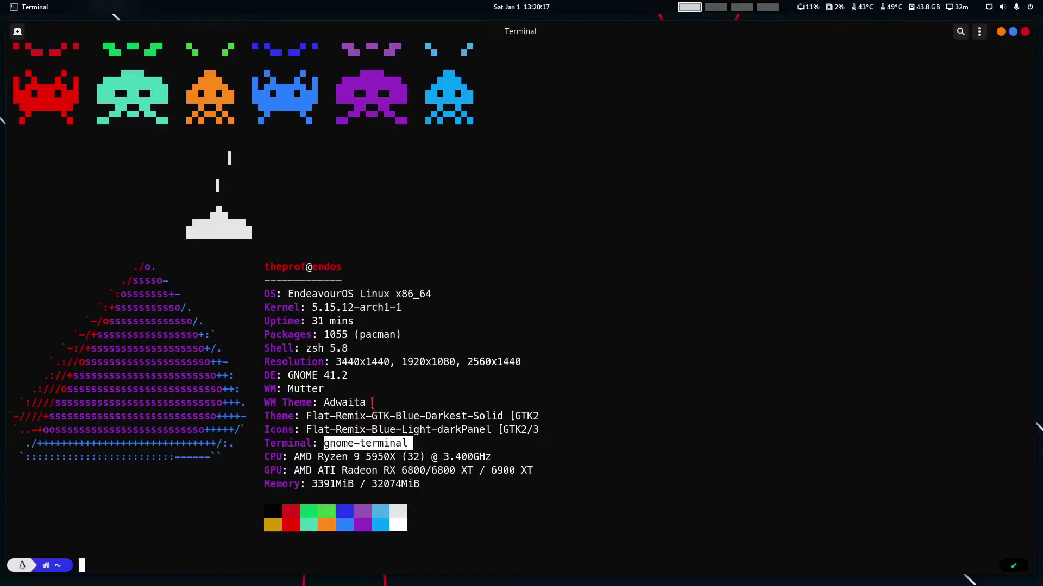
- Highlight the screen resolutions 3440x1440, 1920x1080 and 2560x1440
drag(336, 362, 522, 362)
click(369, 362)
drag(336, 362, 525, 363)
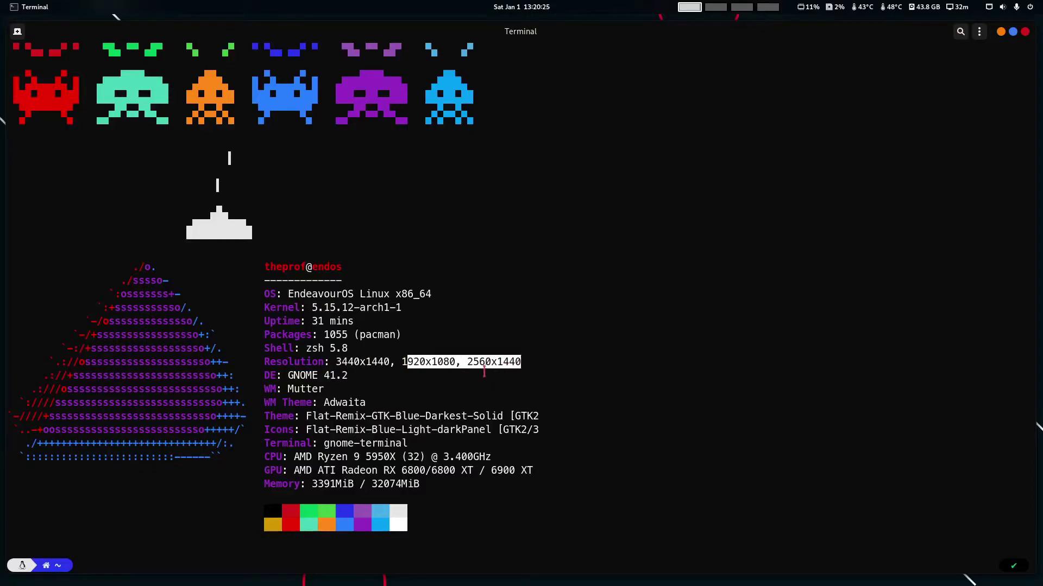
click(485, 370)
drag(467, 364, 523, 367)
click(461, 374)
drag(407, 363, 456, 363)
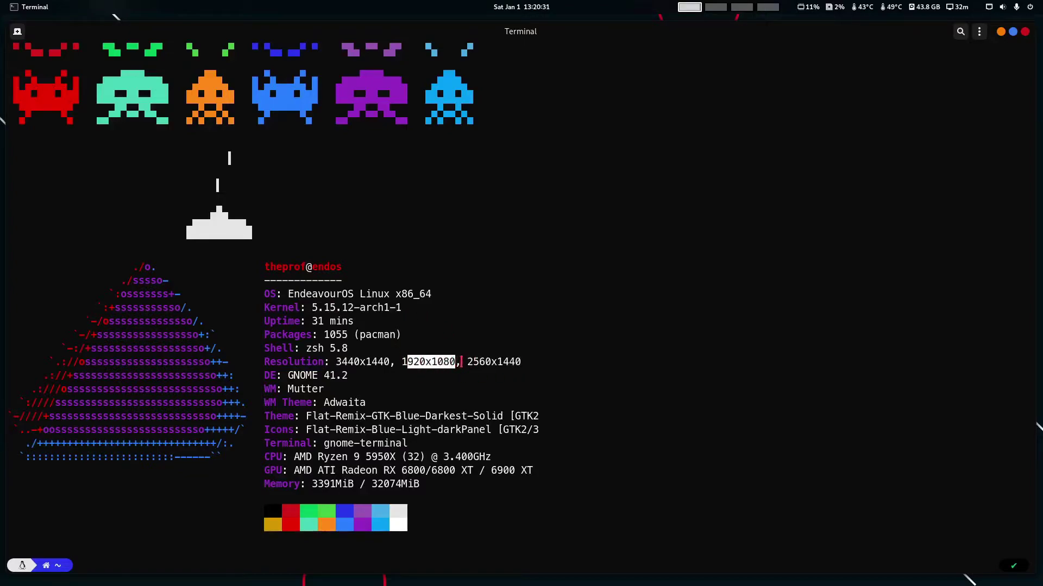
click(460, 362)
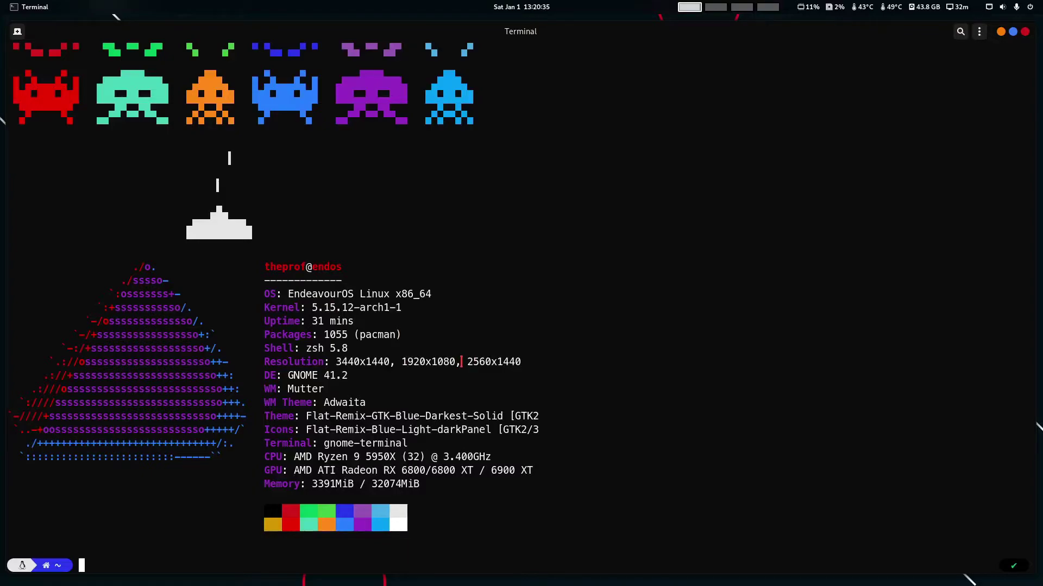
drag(402, 361, 454, 364)
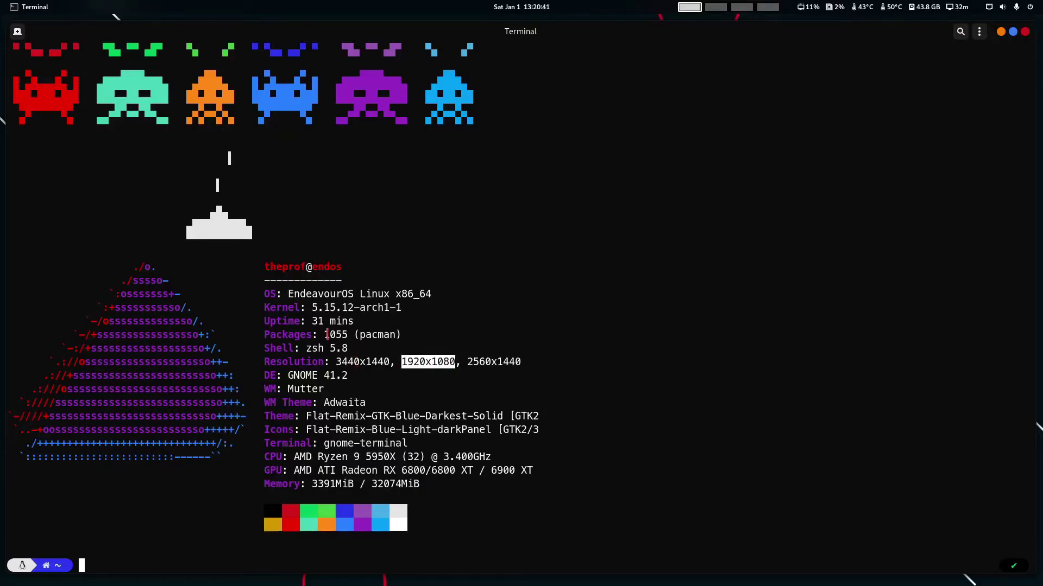
drag(326, 335, 402, 335)
click(403, 342)
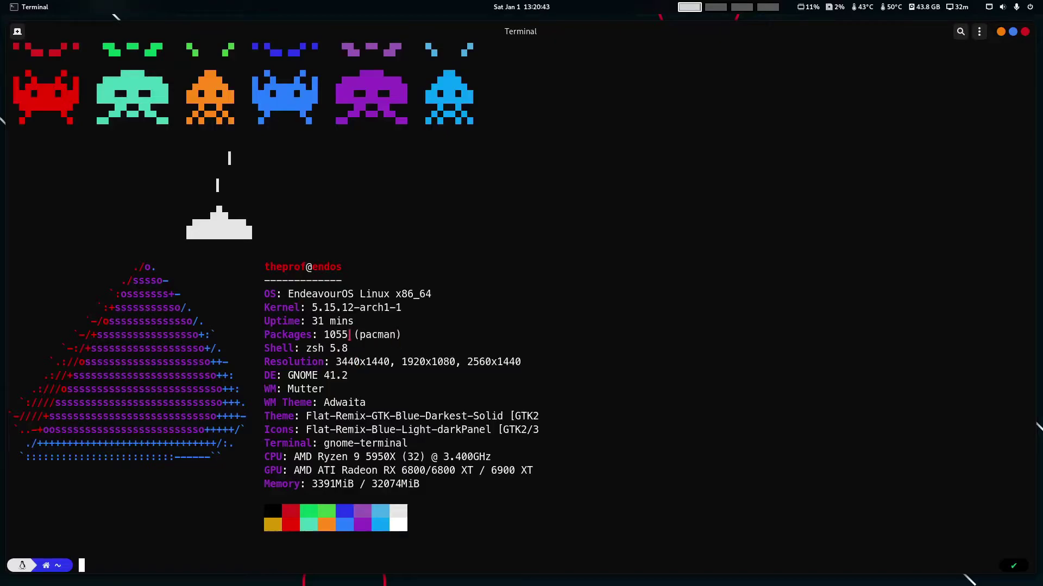
drag(323, 334, 349, 334)
drag(298, 293, 323, 307)
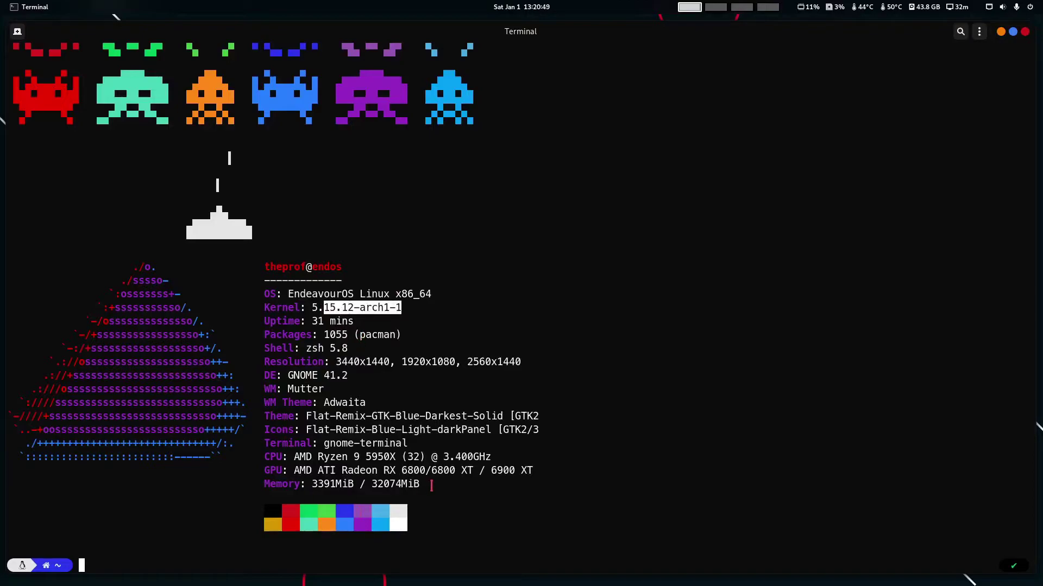
drag(430, 485, 372, 483)
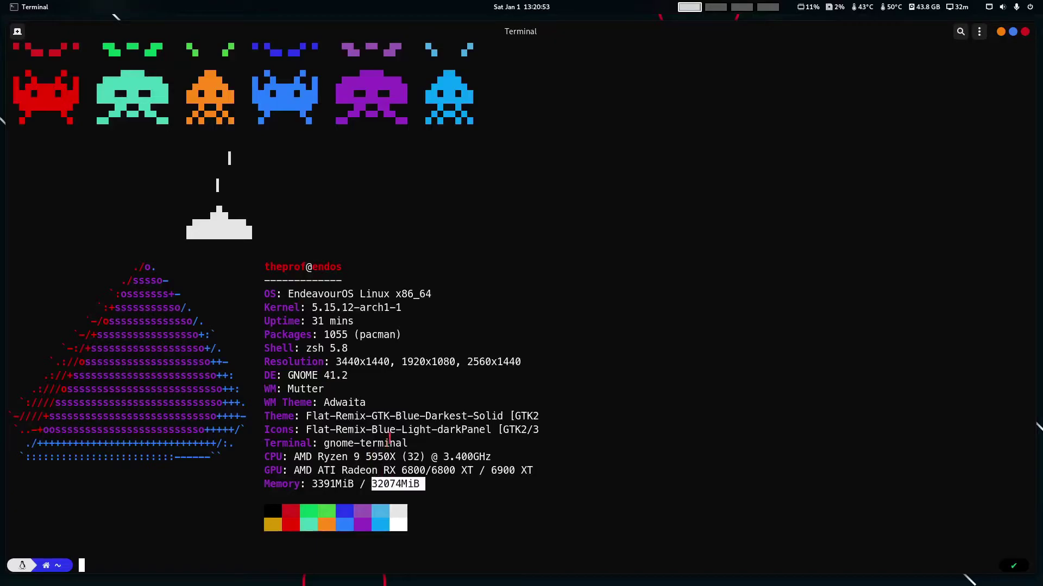
click(251, 497)
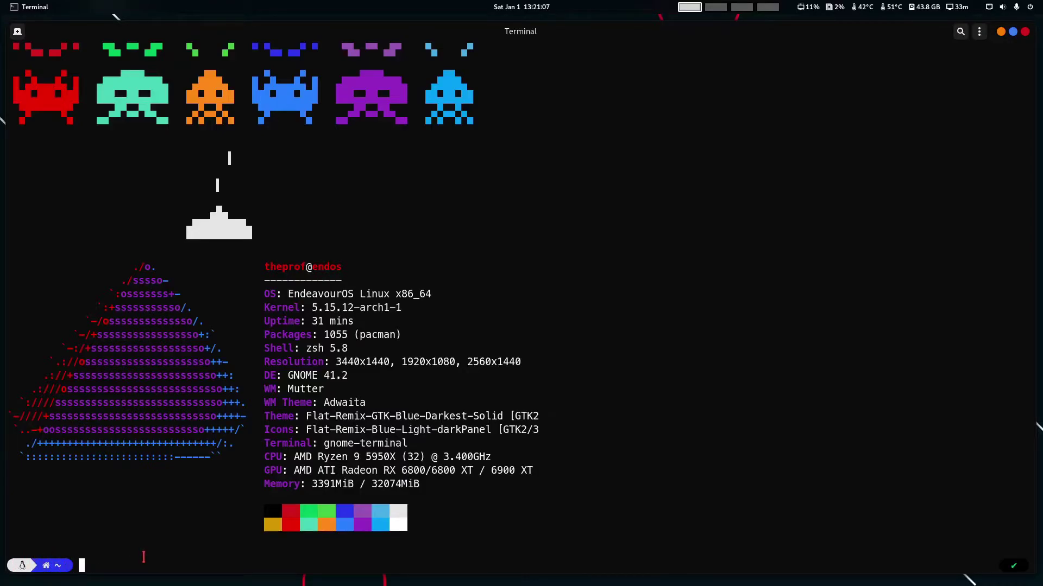
text(ll)
- Run ll to list the home directory, then begin a cat command
key(Return)
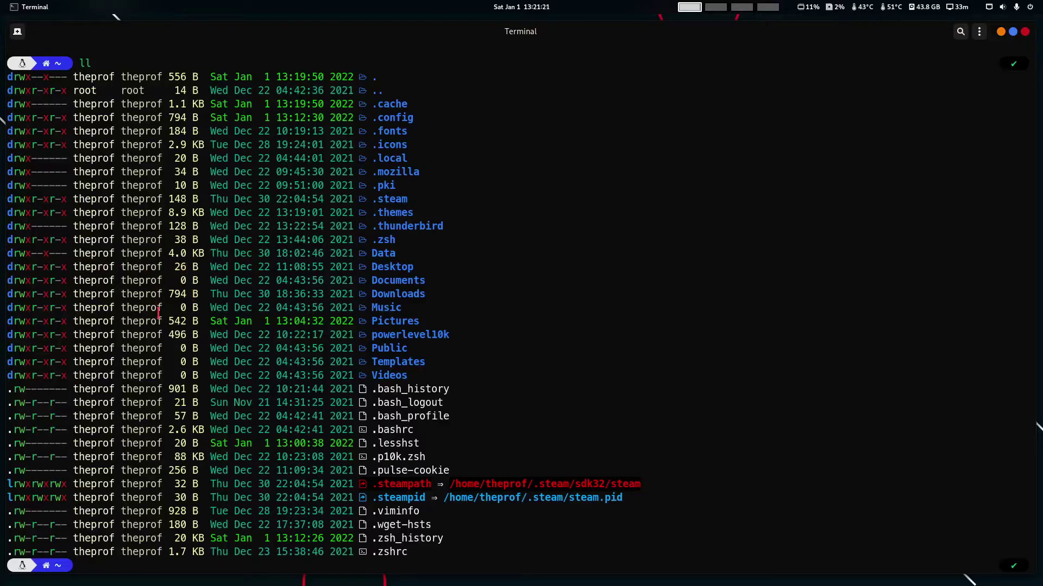
text(cat)
- Display .zshrc with cat and highlight its Powerlevel10k instant prompt block
text(.zshrc)
key(Return)
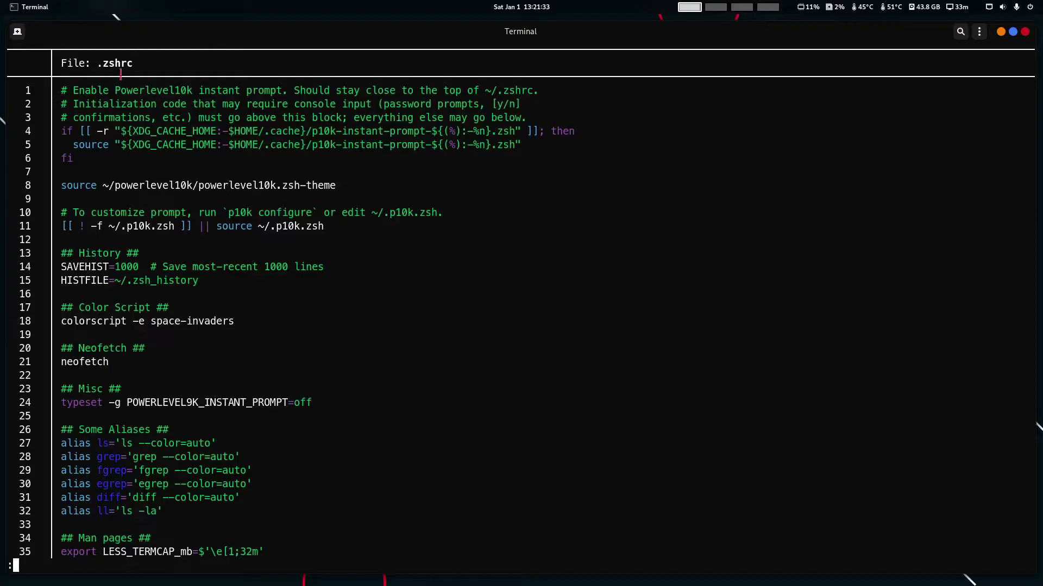
drag(62, 90, 65, 166)
click(207, 195)
- Scroll through .zshrc in the bat pager and quit back to the prompt
scroll(176, 245, down, 6)
scroll(175, 244, up, 4)
scroll(175, 243, down, 4)
scroll(174, 244, down, 2)
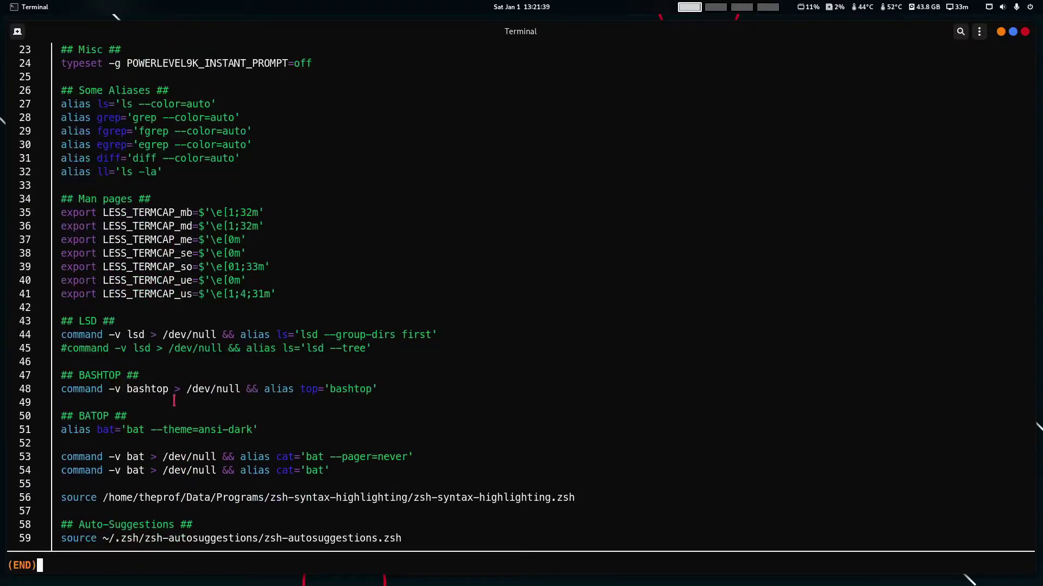
scroll(174, 402, up, 4)
scroll(174, 403, up, 4)
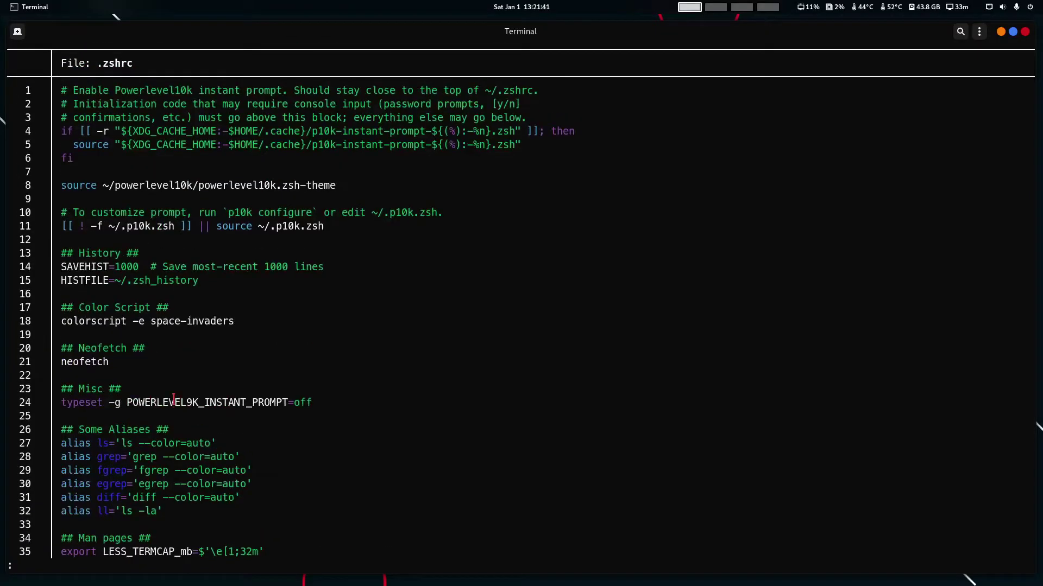
key(q)
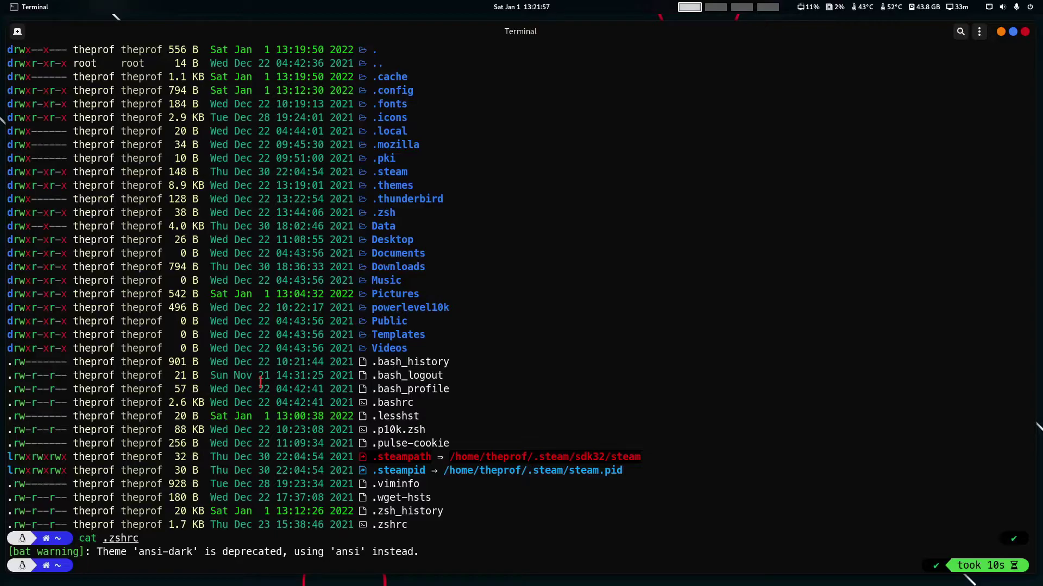
- Close the terminal with exit and briefly toggle the Activities overview
text(exit)
key(Return)
key(super)
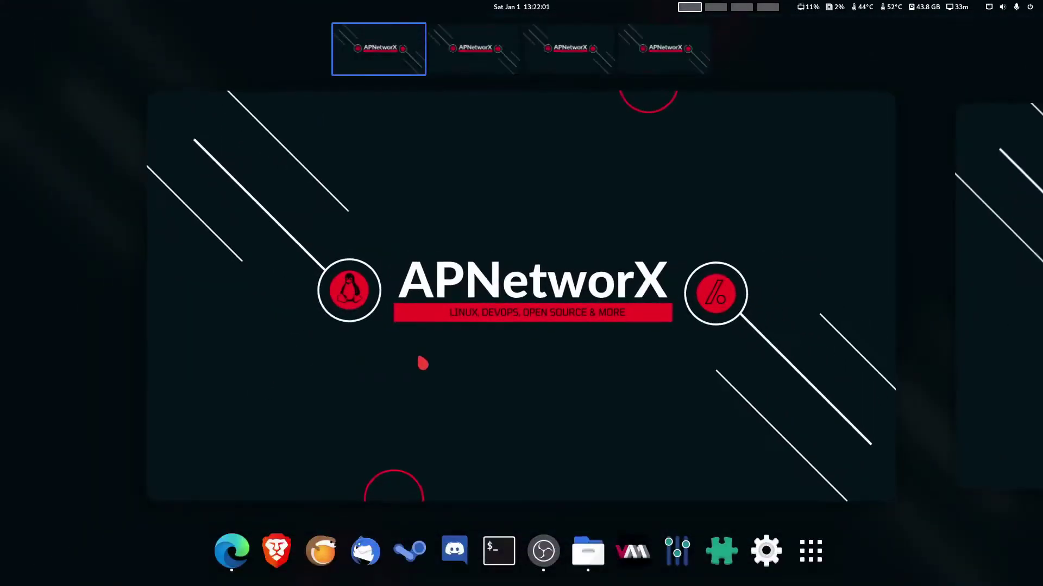
key(super)
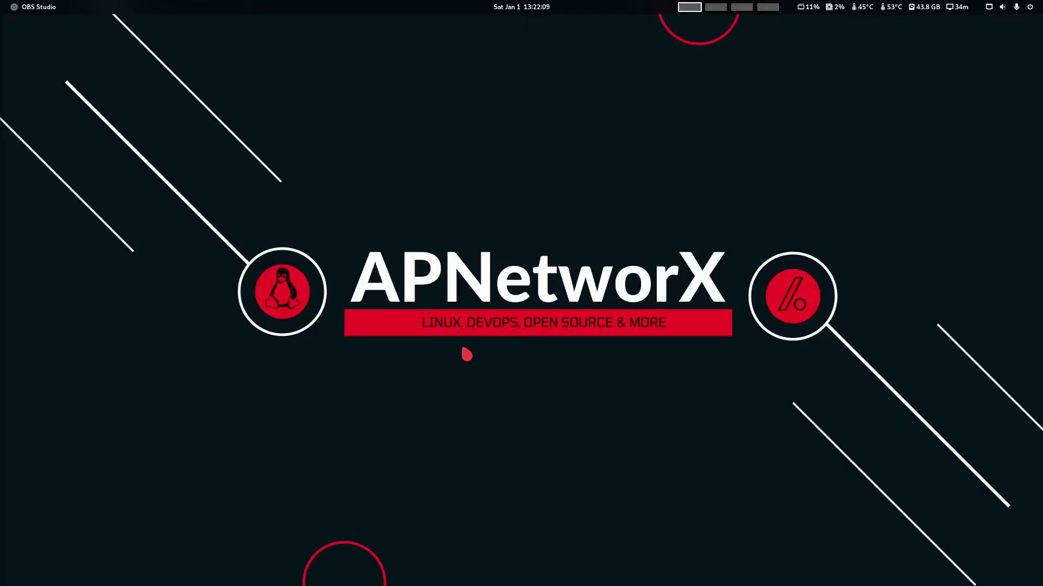
- Show GNOME Tweaks' Appearance page with Flat-Remix-GTK-Blue-Darkest-Solid theme and Oreo_red_cursors
key(super)
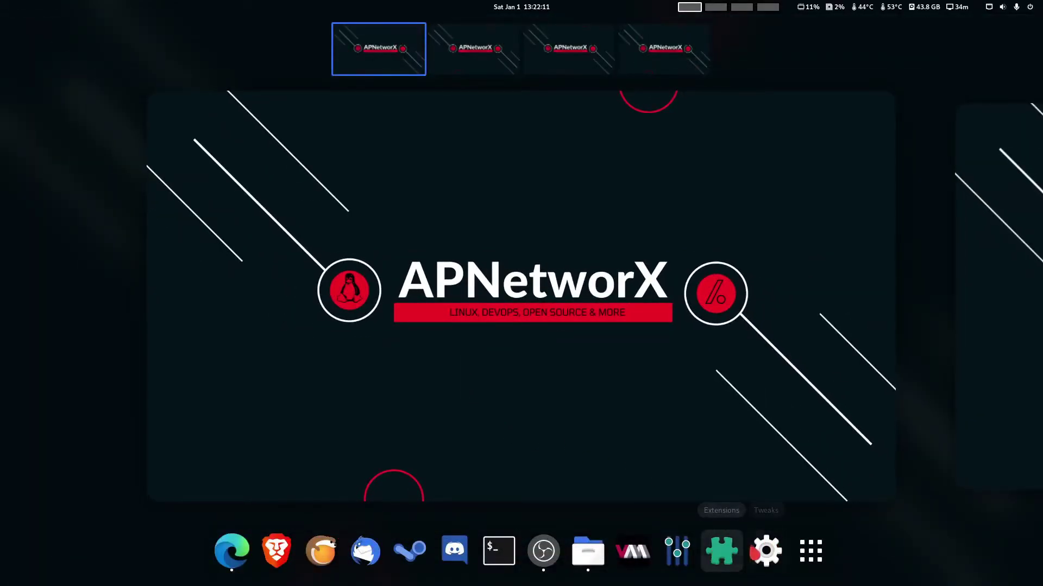
click(755, 552)
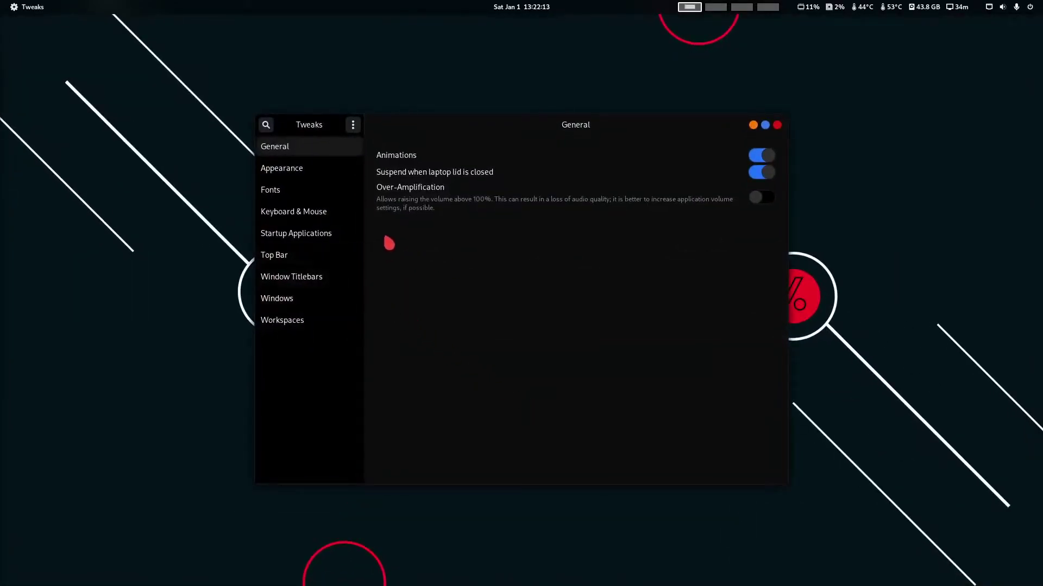
click(284, 170)
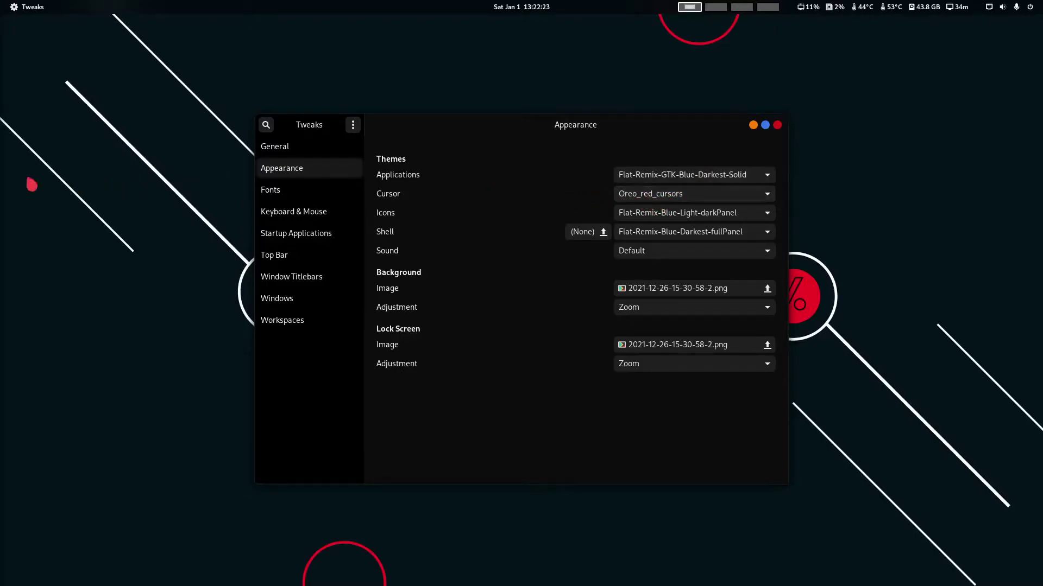
key(super+b)
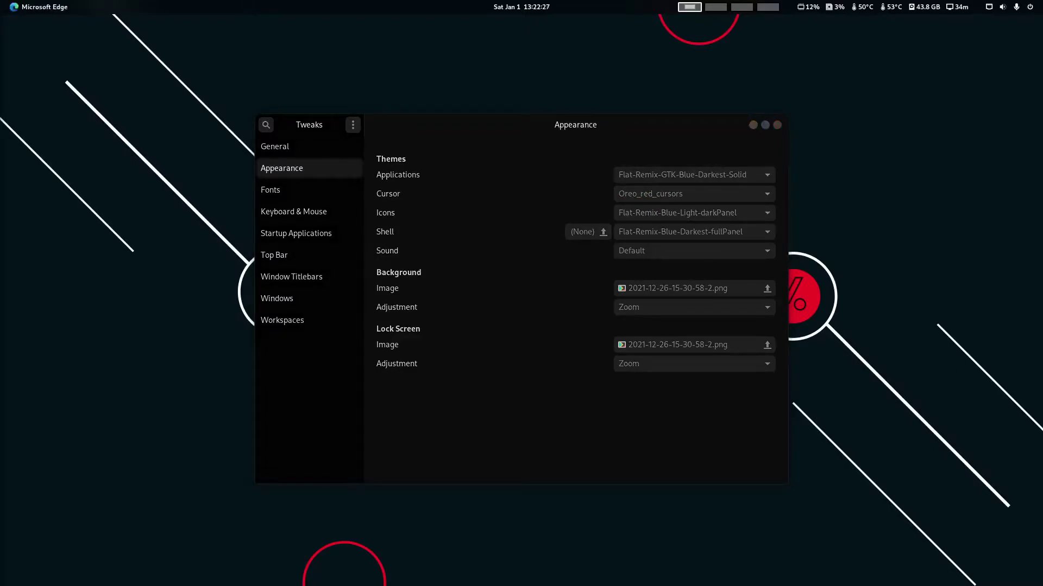
key(super)
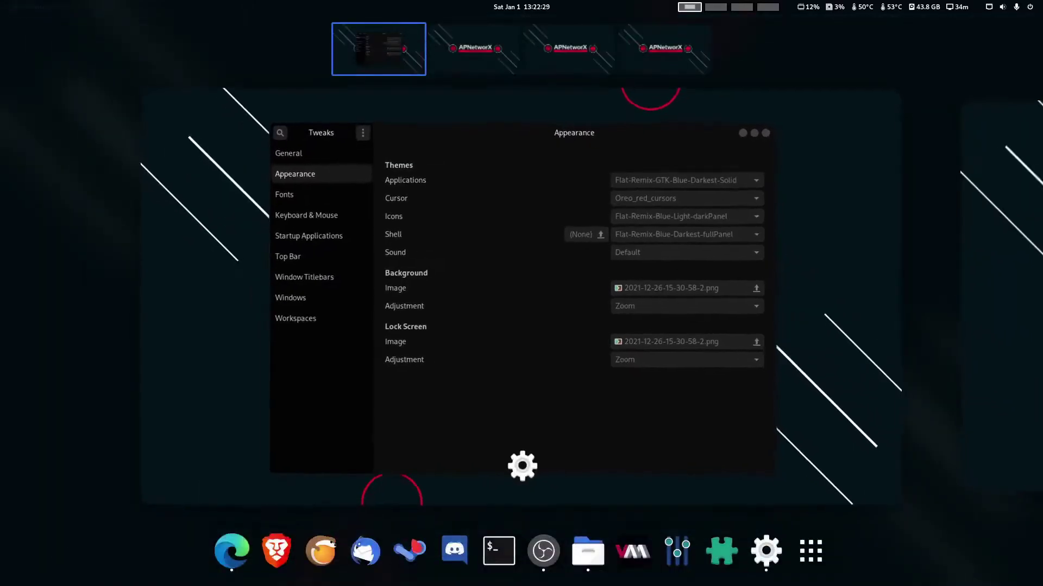
- Open a new Edge window and view the Oreo Cursors page under gnome-look.org Cursors
right_click(236, 564)
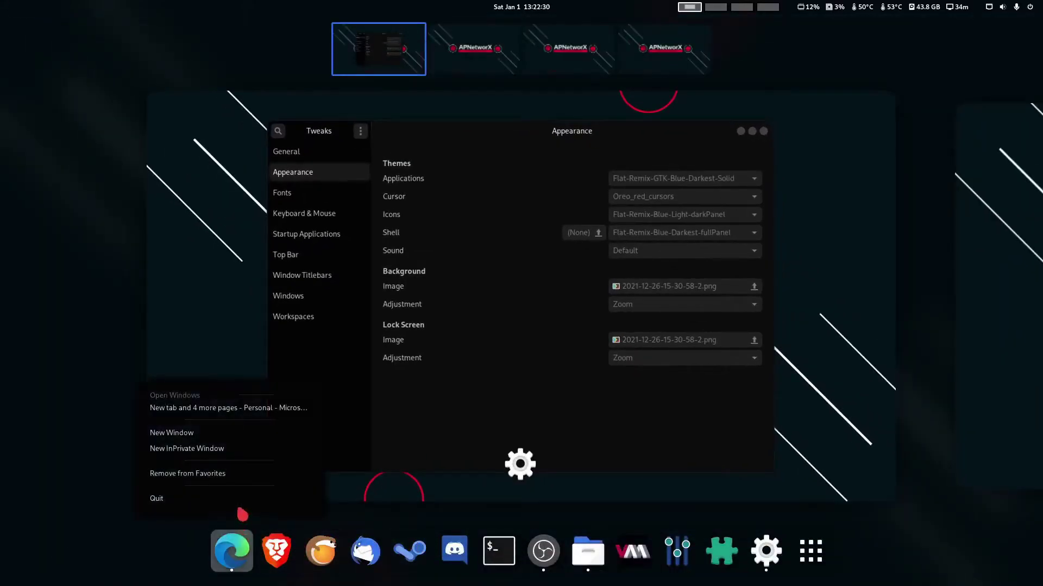
click(209, 432)
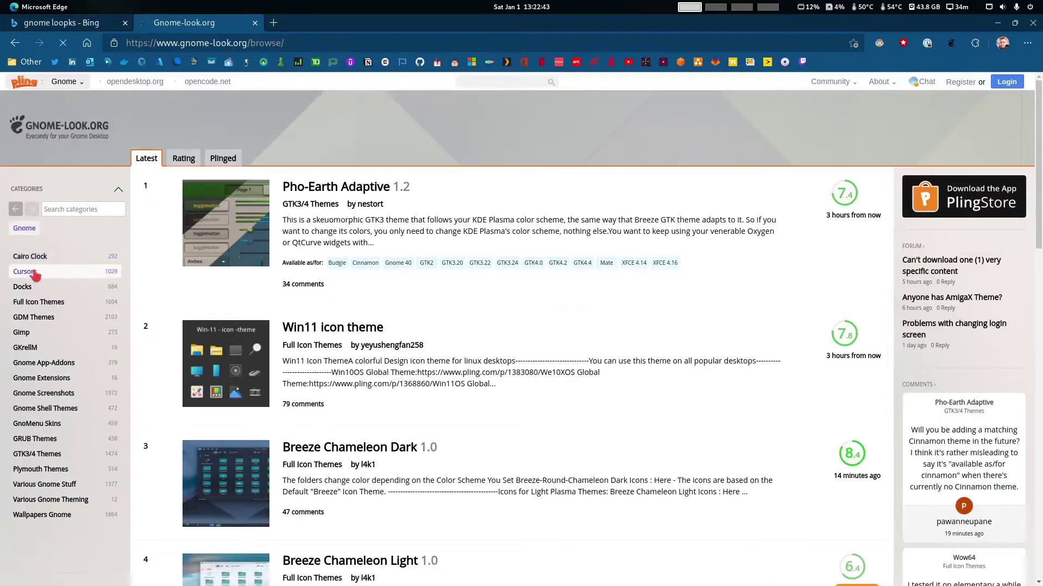
click(41, 276)
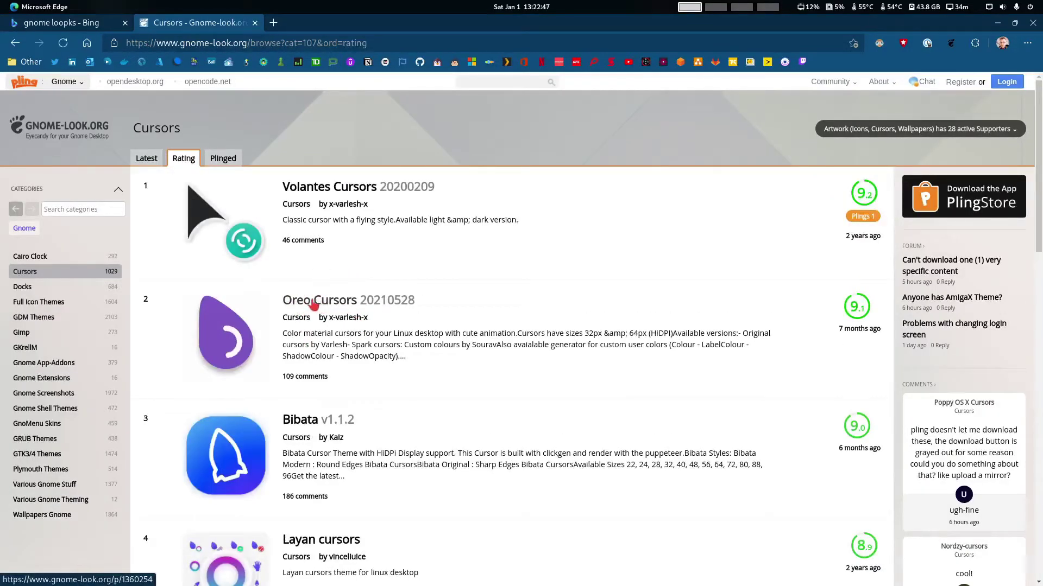
click(309, 305)
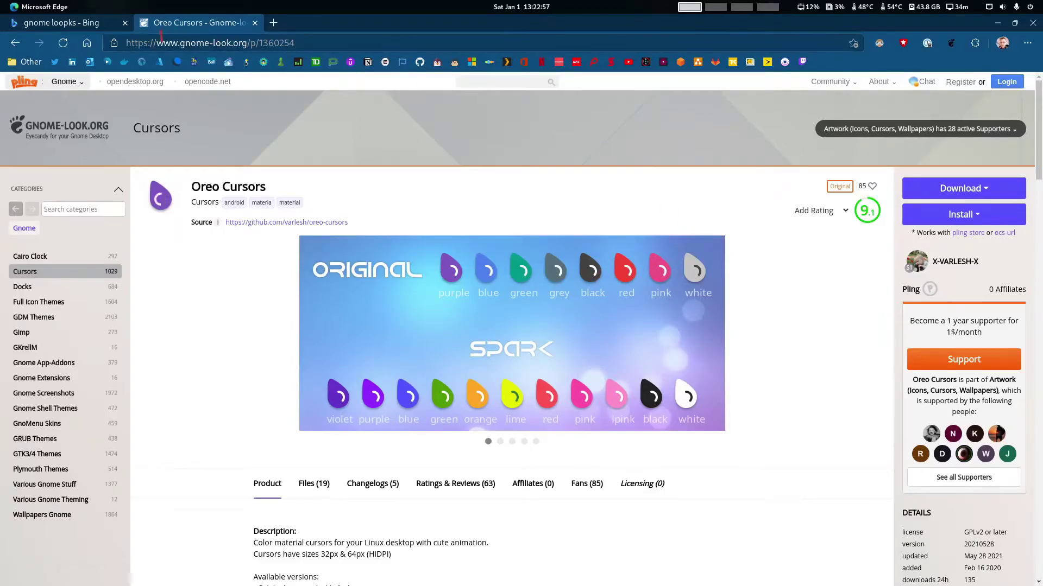
- Close the Bing and remaining tabs, shutting the browser
click(129, 24)
click(125, 22)
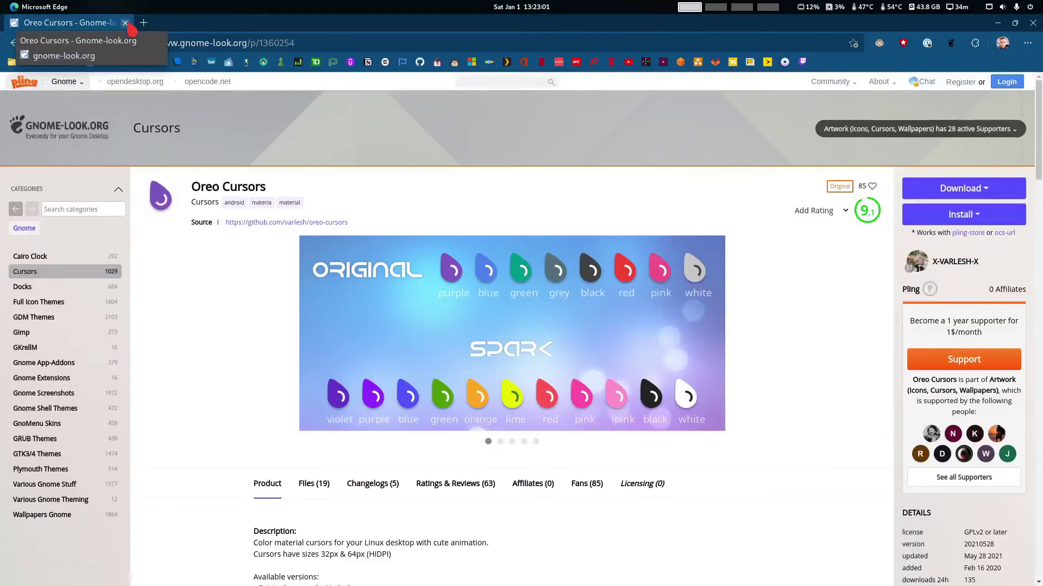
click(126, 24)
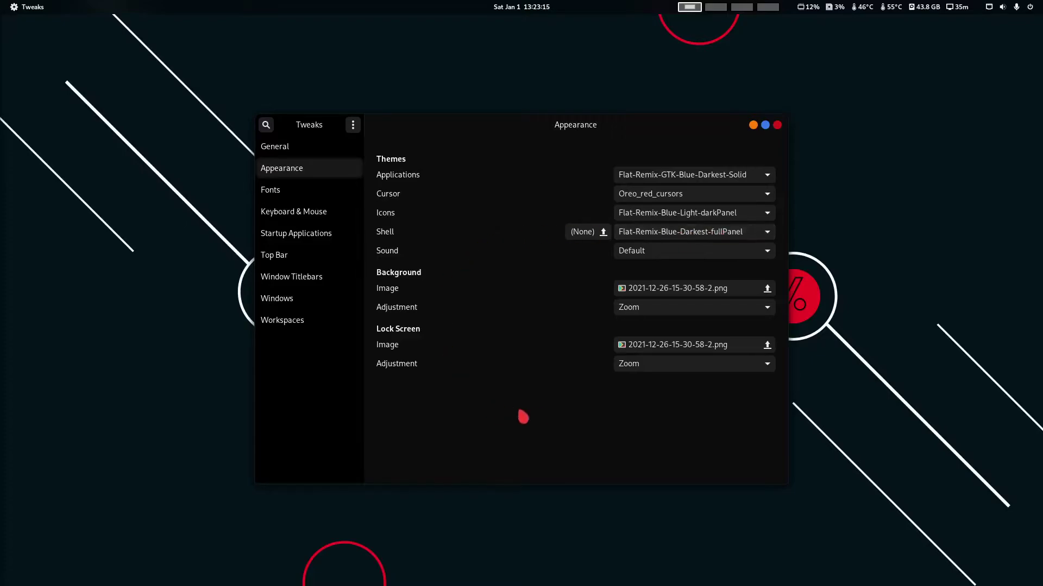
- Review the Fonts, Top Bar and Window Titlebars pages in Tweaks, then close Tweaks
click(286, 191)
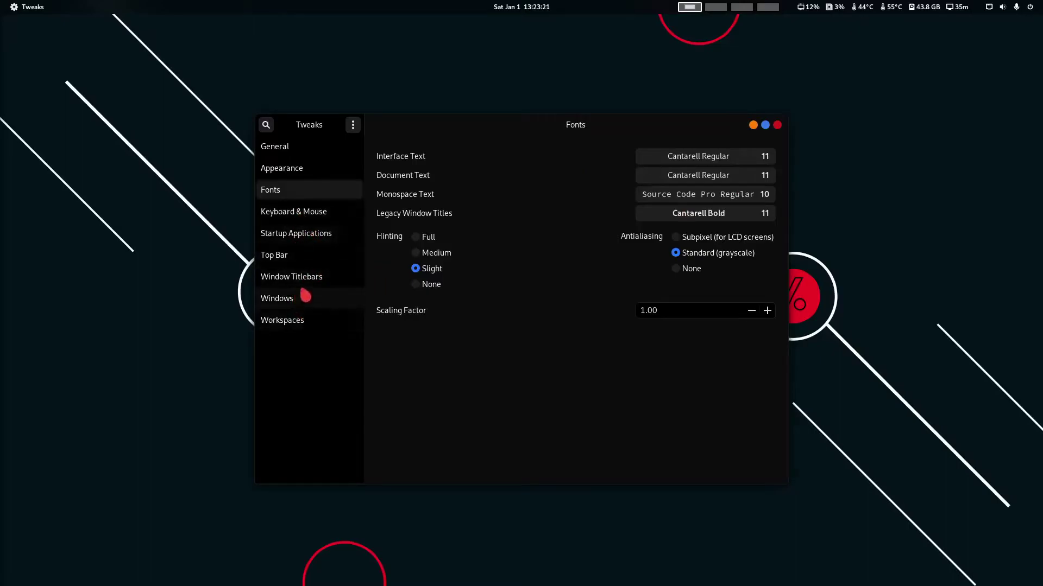
click(305, 256)
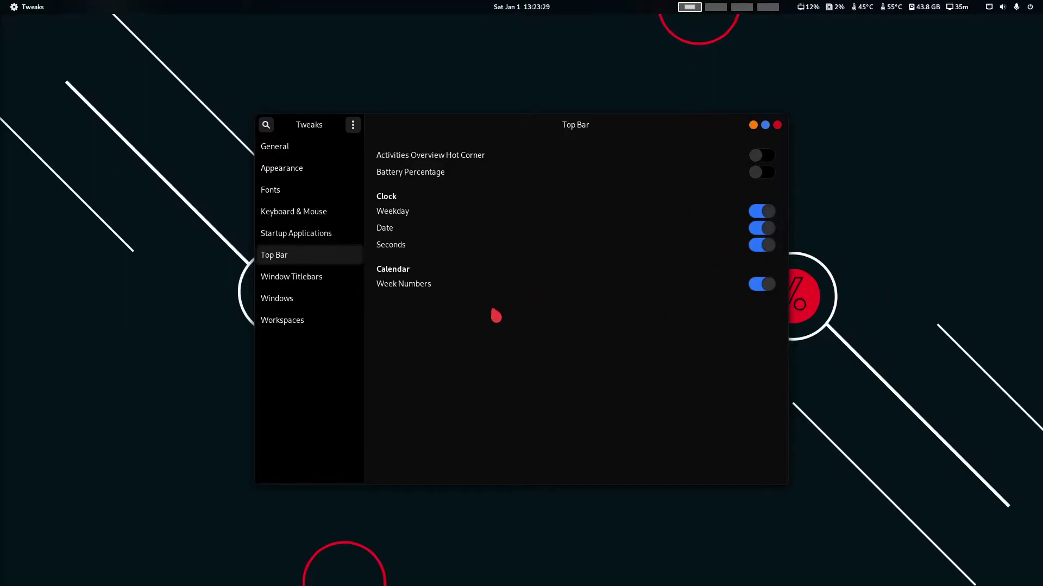
click(331, 282)
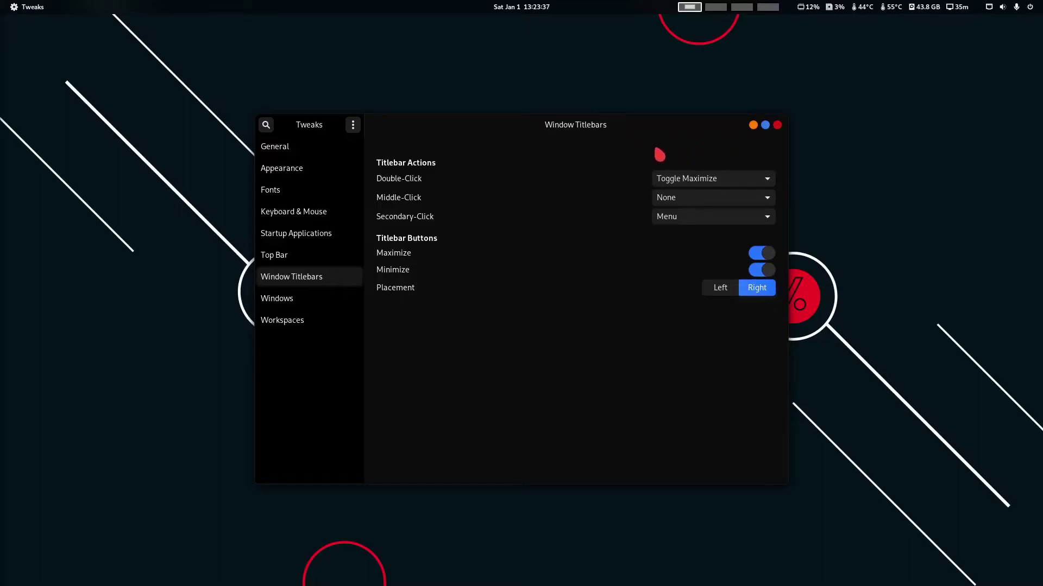
drag(577, 128, 553, 127)
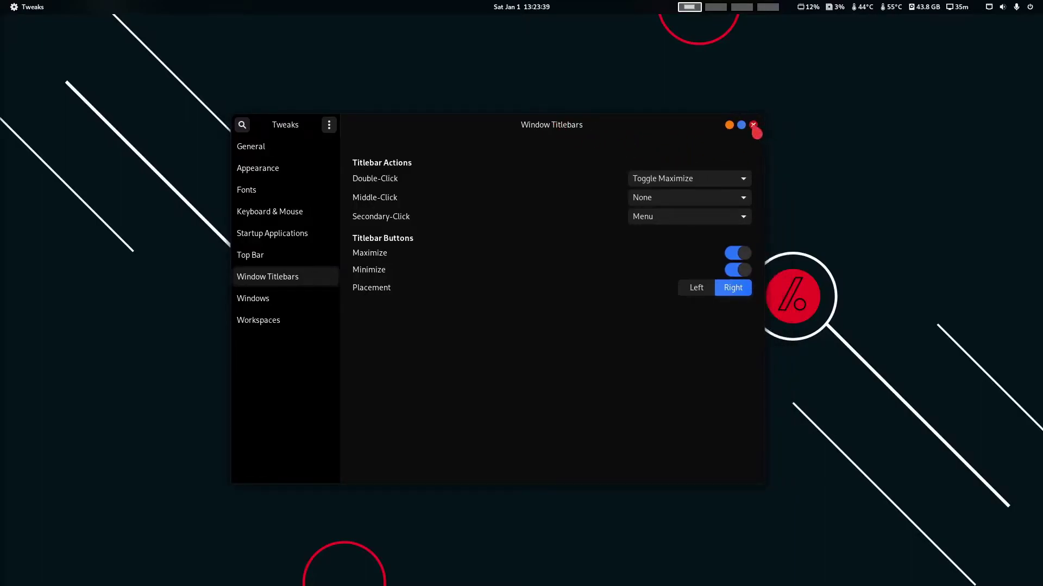
click(753, 125)
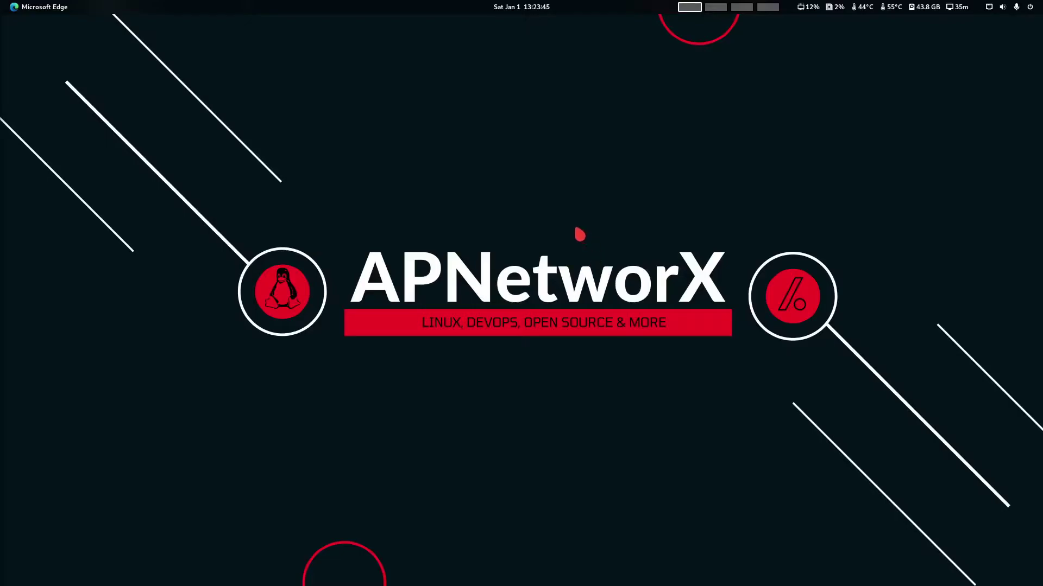
- Launch GNOME Extensions from the dock and enlarge its window to list all eleven extensions
key(super)
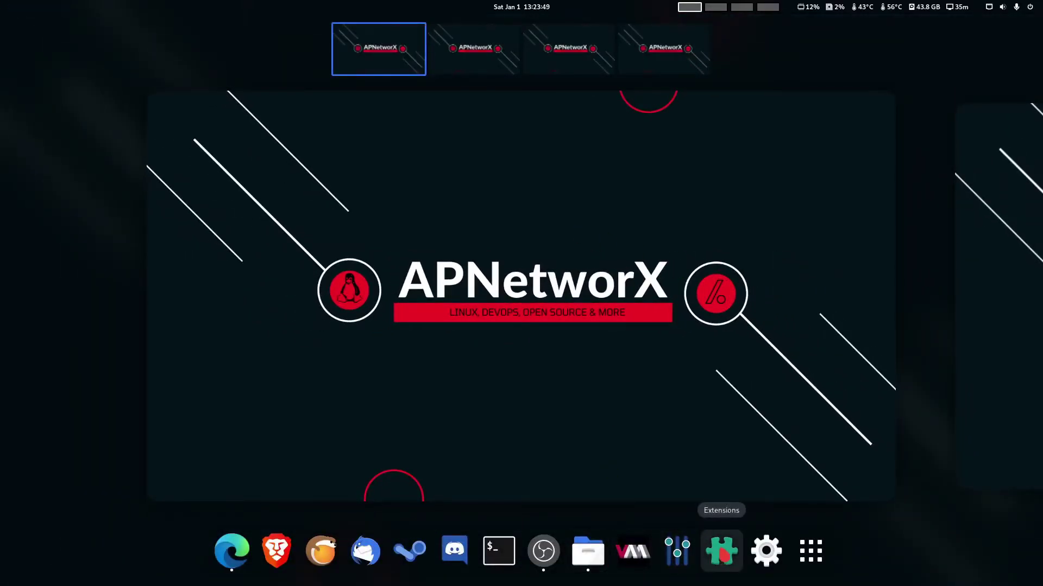
click(721, 551)
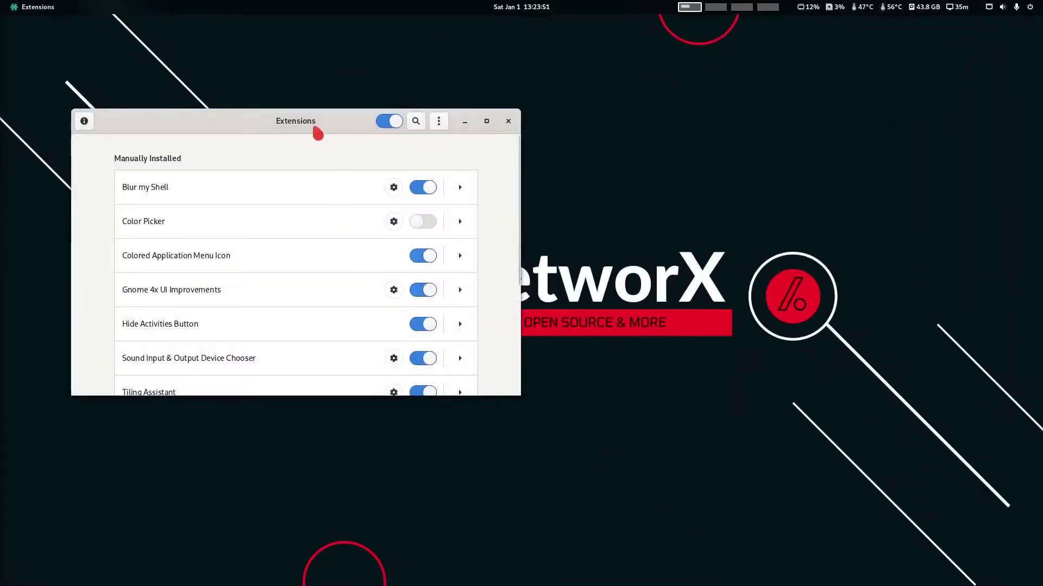
drag(315, 123, 398, 49)
drag(428, 320, 433, 519)
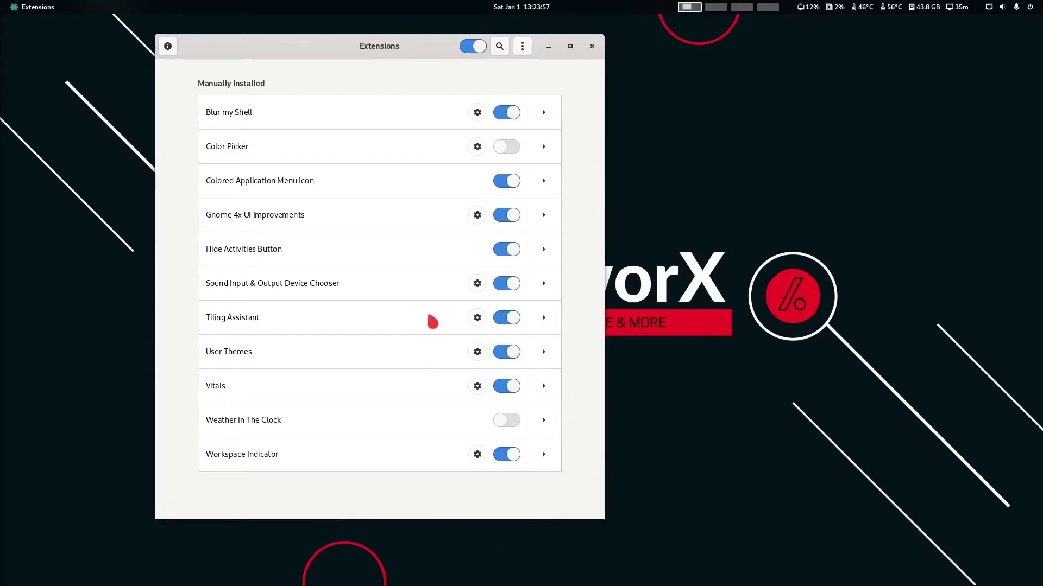
drag(370, 51, 391, 59)
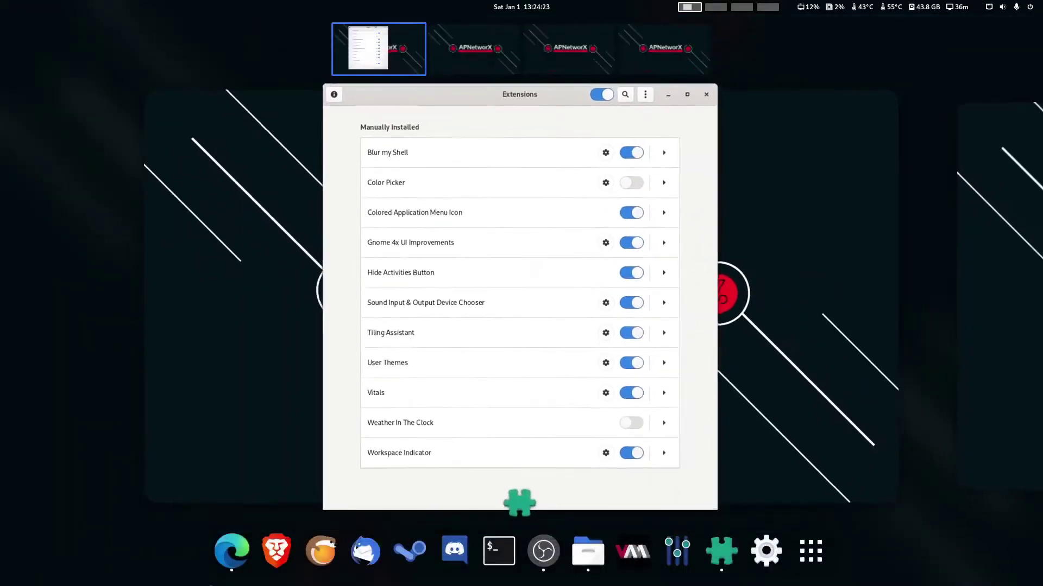
- Open a maximized InPrivate Edge window and search the web for 'gnome ex'
key(super)
right_click(232, 550)
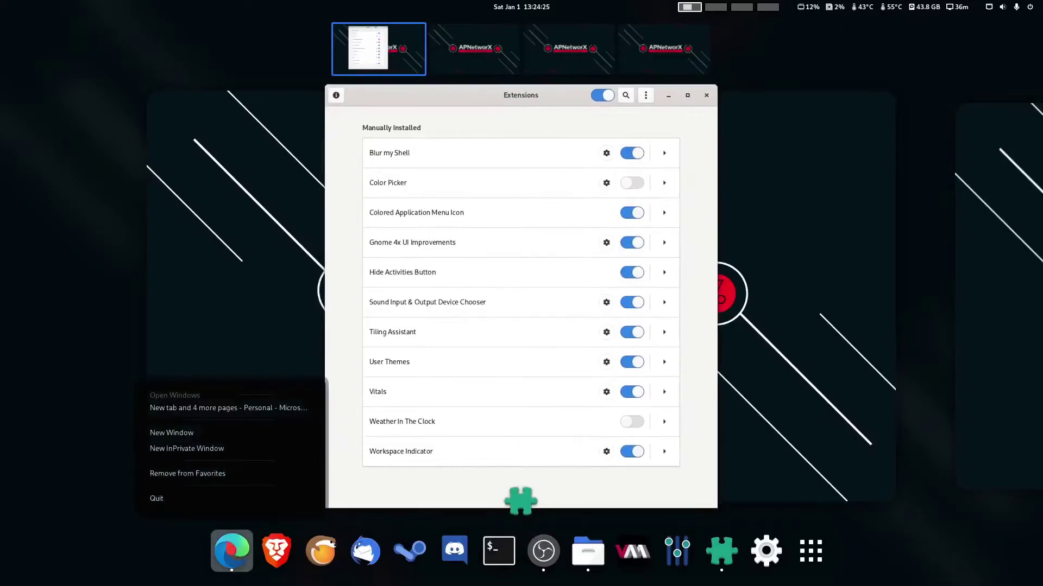
click(206, 445)
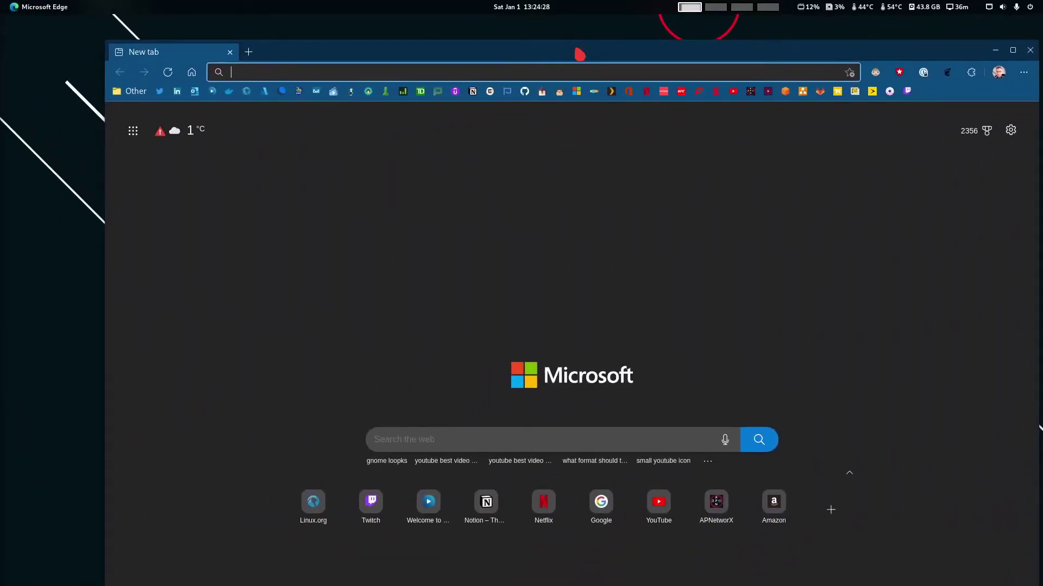
double_click(579, 54)
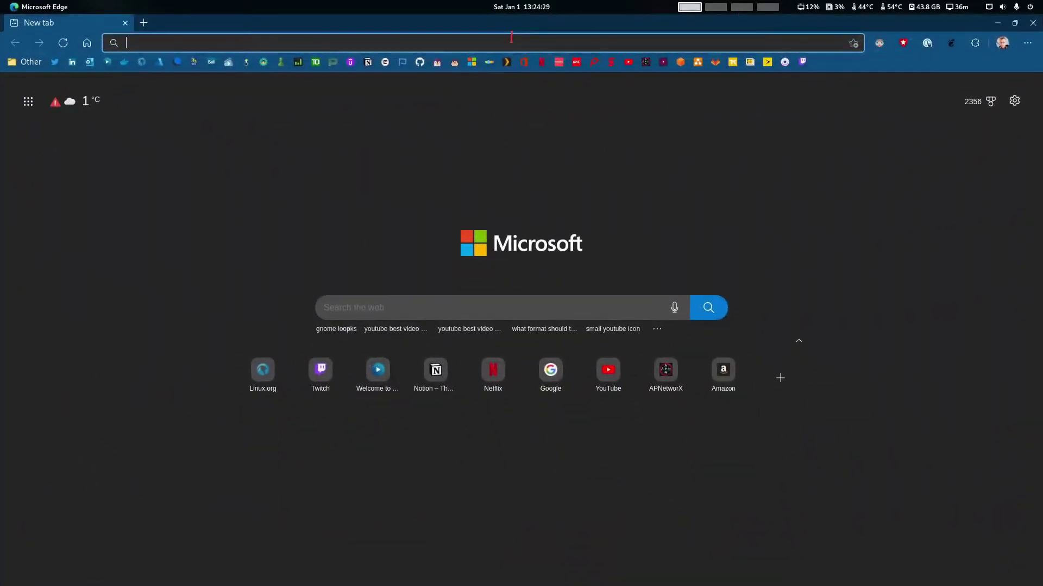
click(511, 37)
text(gnome)
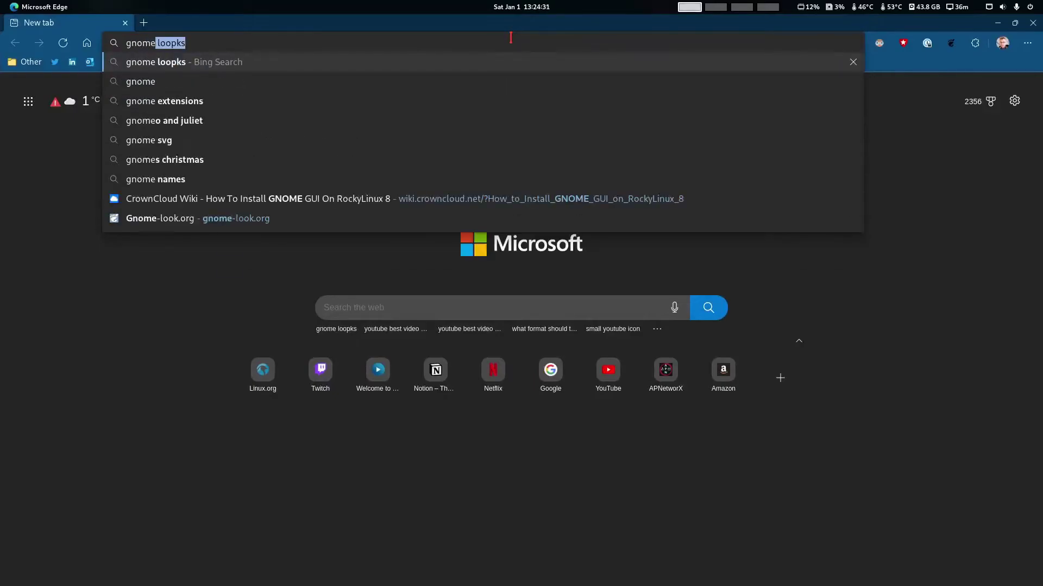
text( ex)
key(Return)
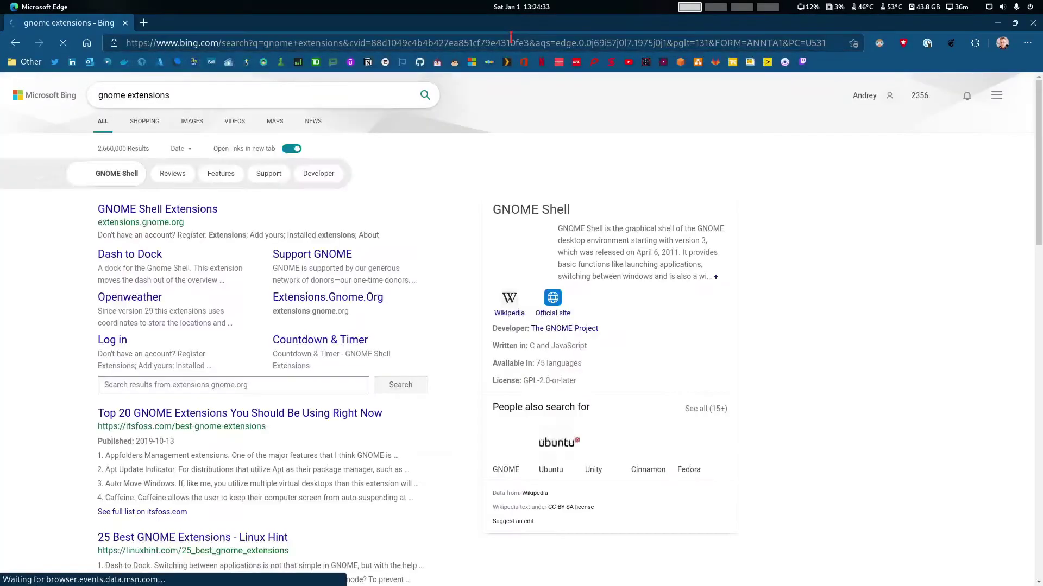
- Open the GNOME Shell Extensions website from the results and scroll through it
click(187, 212)
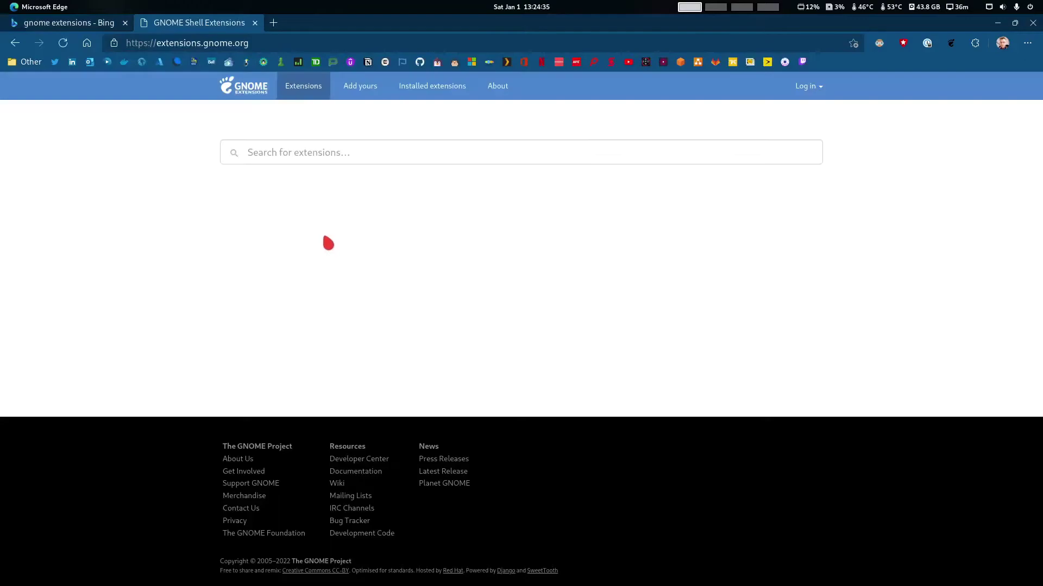
scroll(328, 282, down, 3)
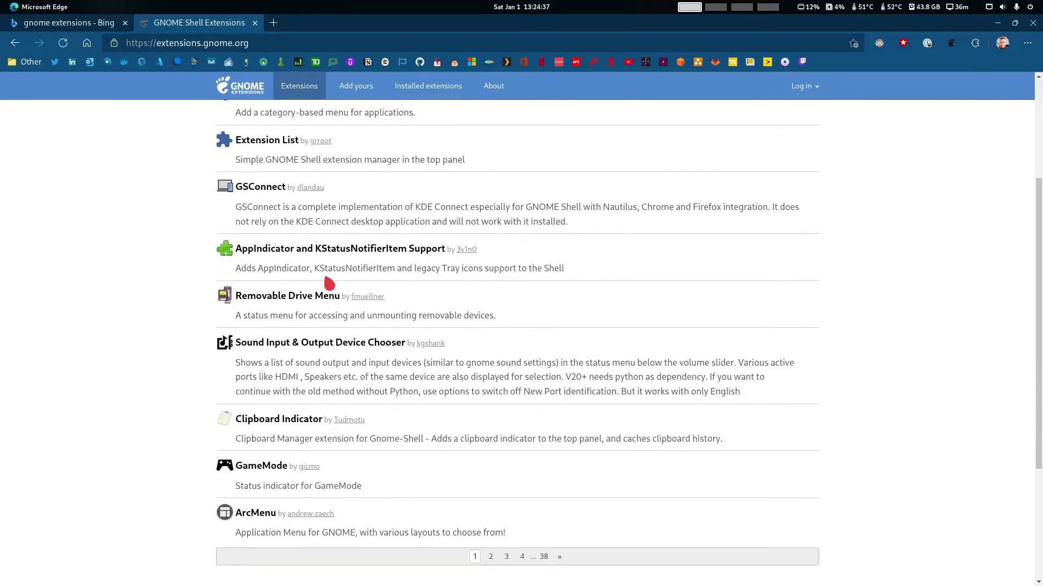
scroll(329, 284, up, 2)
scroll(348, 293, down, 3)
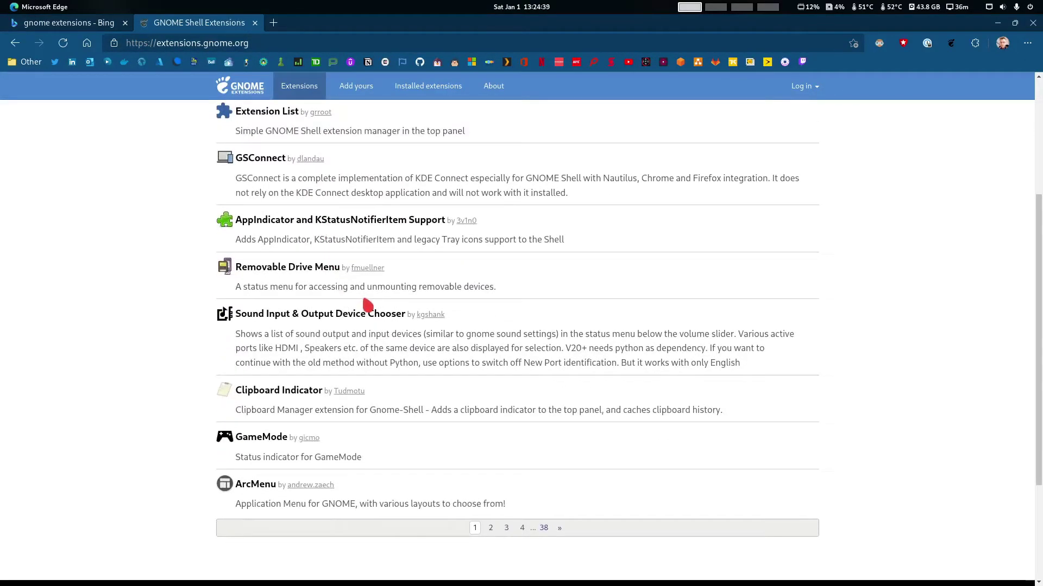
scroll(365, 312, up, 3)
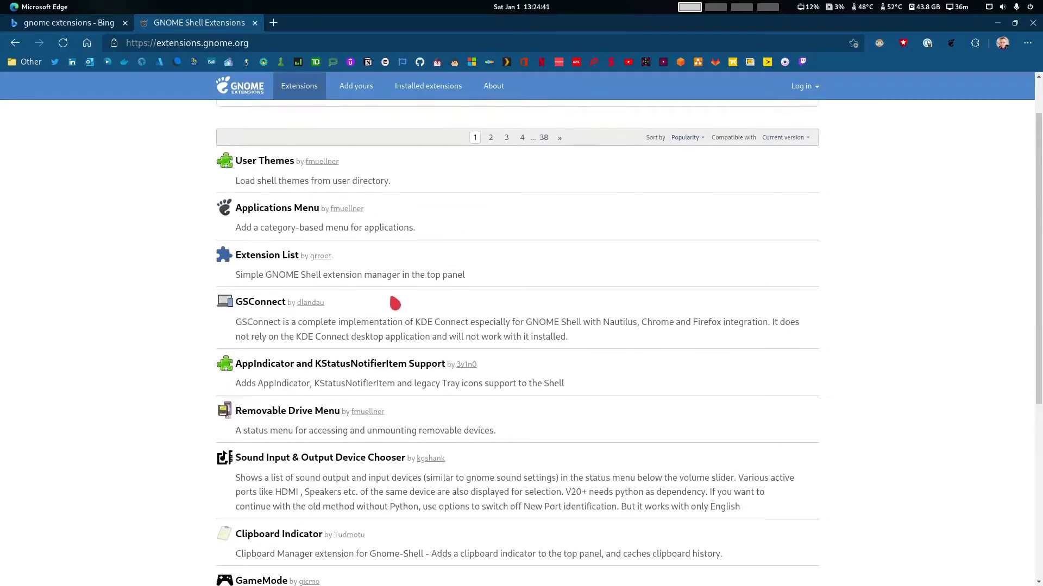
scroll(396, 303, up, 2)
- View the Installed Extensions page, scroll through it, then close that tab
click(428, 86)
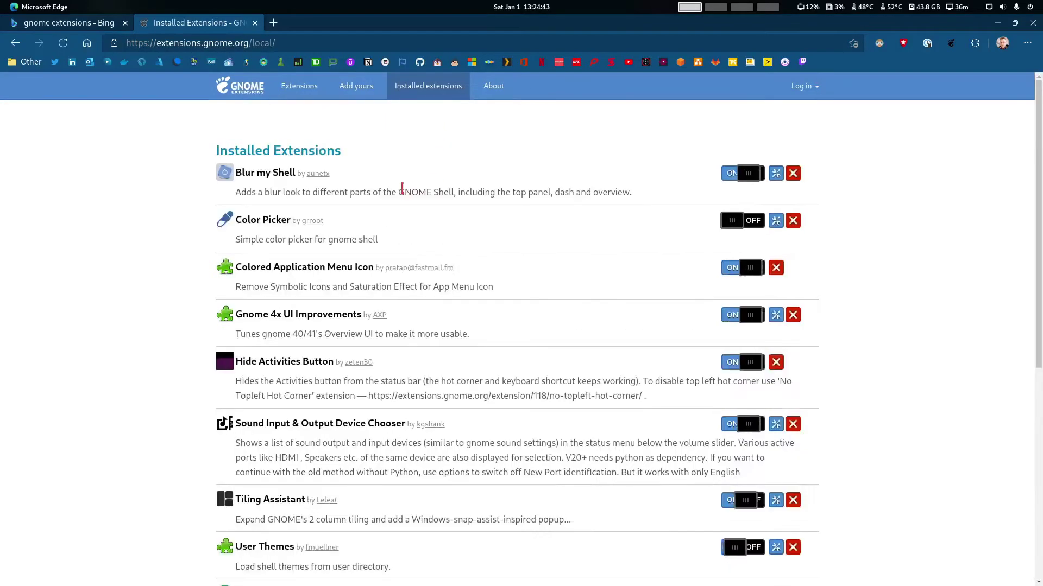
scroll(462, 302, down, 5)
scroll(465, 305, down, 3)
scroll(467, 303, up, 7)
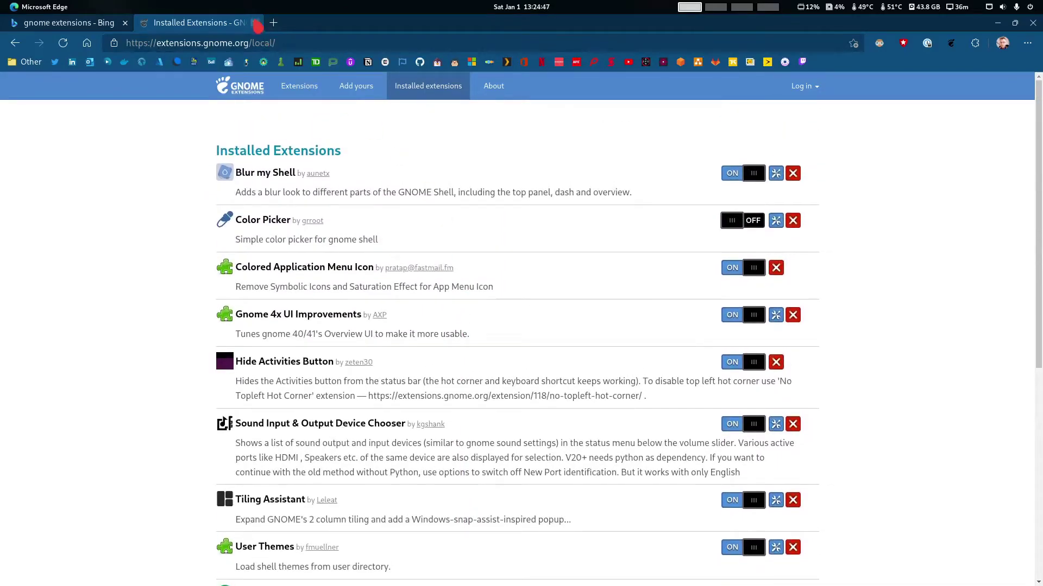
click(255, 23)
- Switch to the Extensions window, shift it slightly right, and close it
key(alt+Tab)
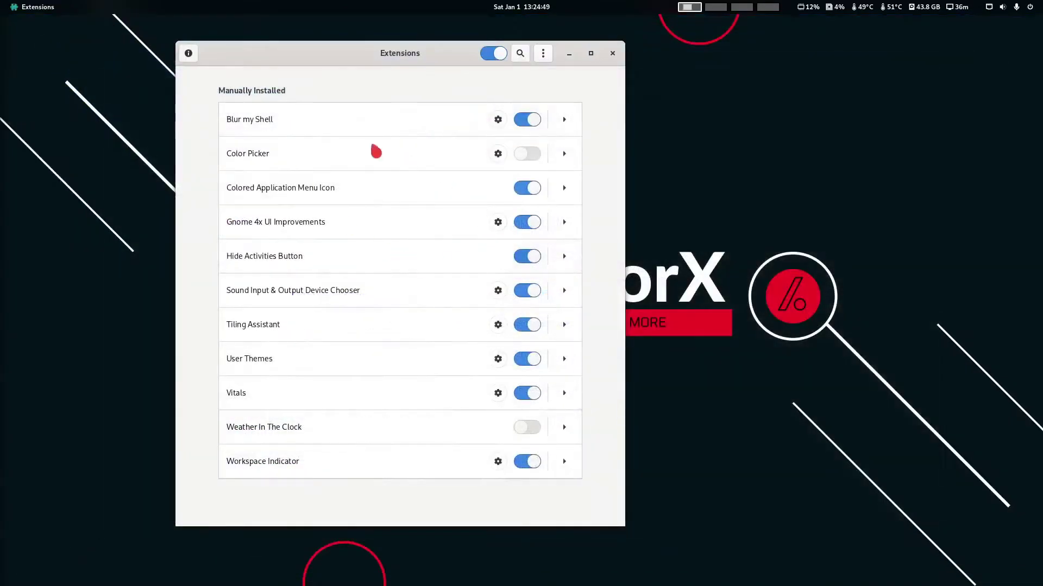
drag(385, 59, 463, 73)
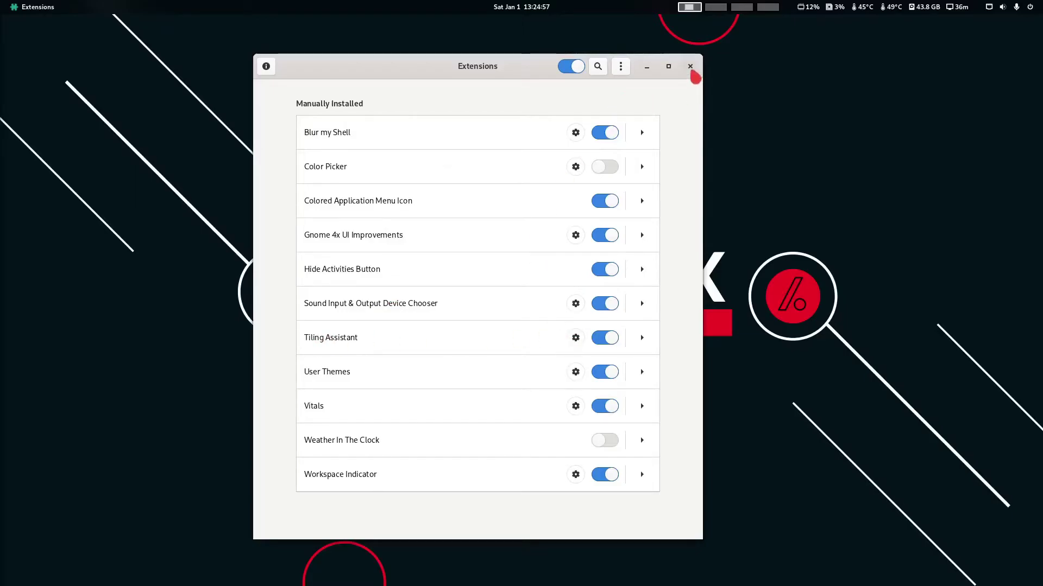
click(691, 67)
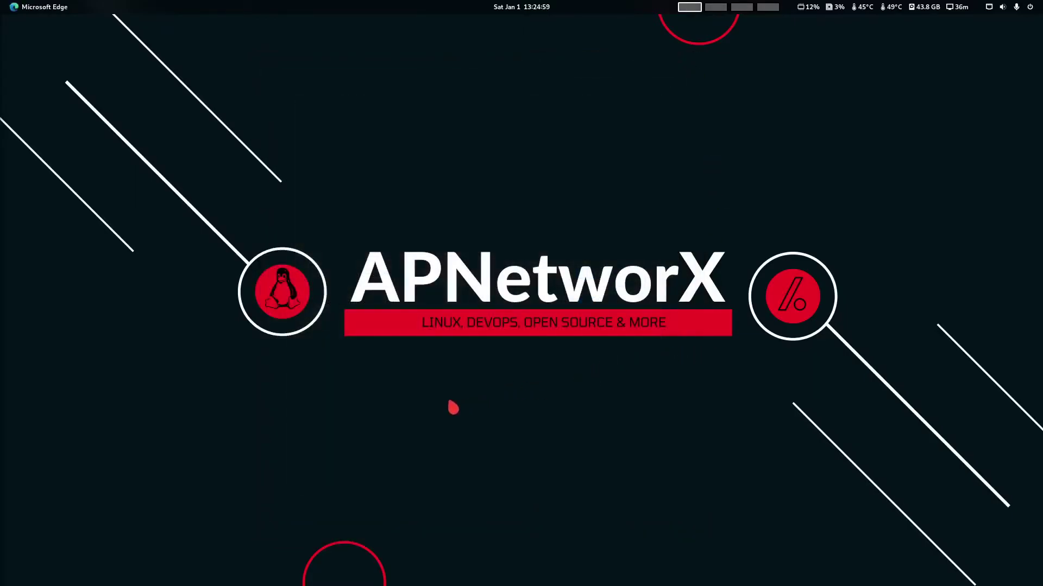
- Open a new Edge window from its dock menu and snap it to the right half
key(super)
right_click(232, 550)
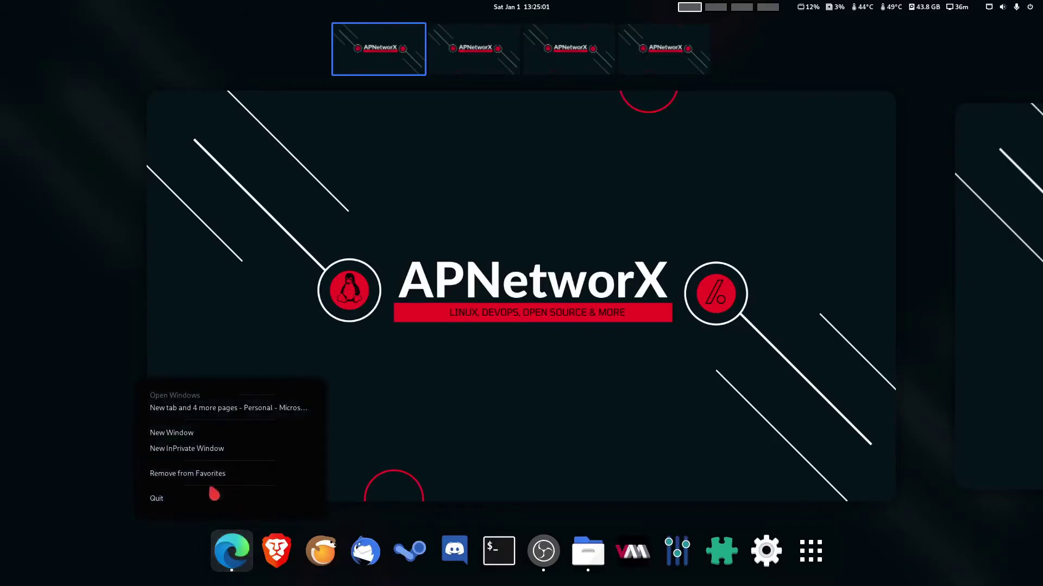
click(198, 433)
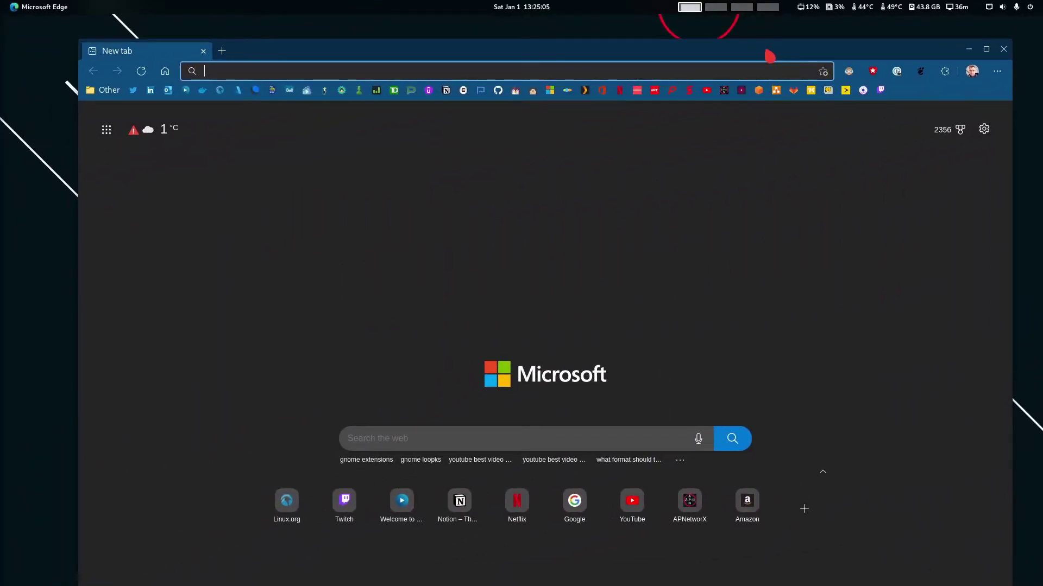
key(super+Right)
key(alt+Tab)
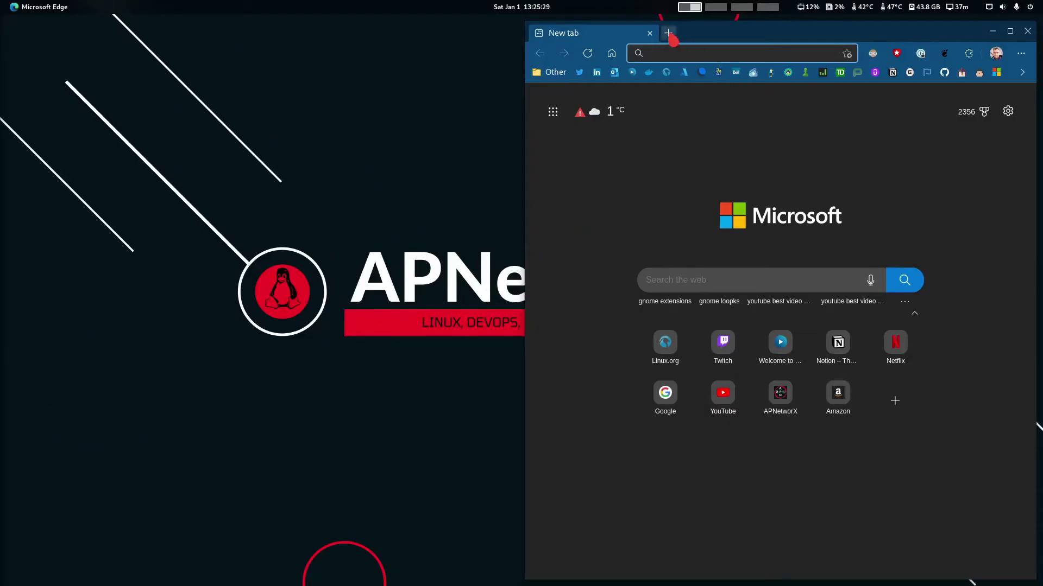
- Create a new Edge tab and drag it out into its own left-half window
click(668, 33)
drag(694, 42, 527, 105)
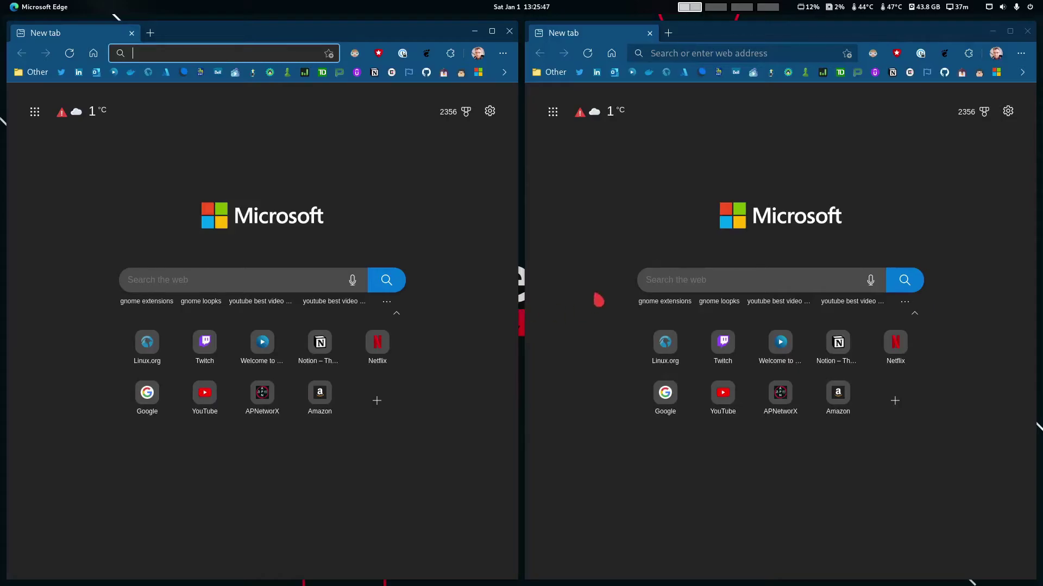
- Close both Edge windows and step through workspaces 2, 3 and 4
click(1028, 31)
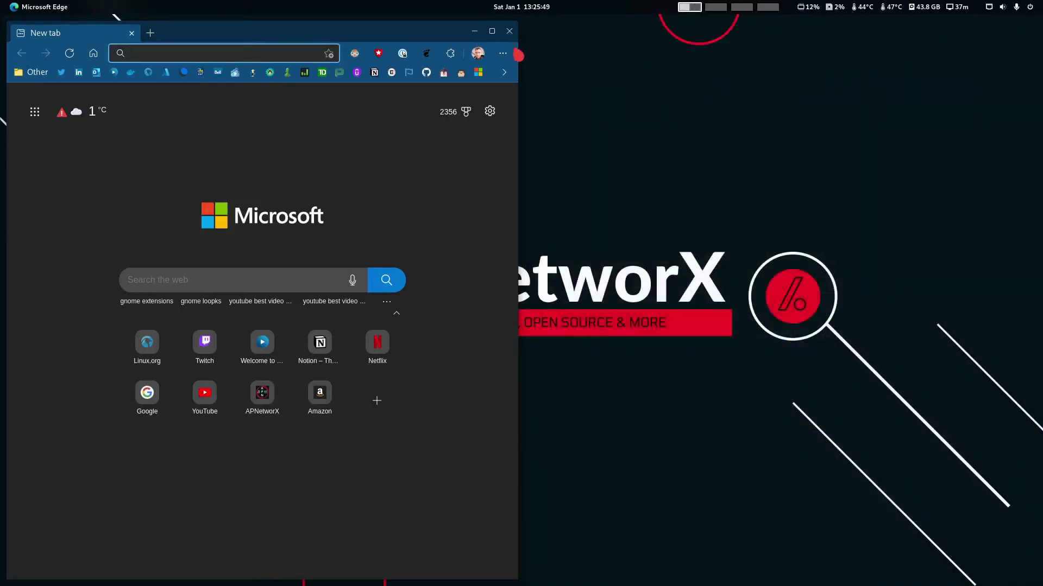
click(509, 31)
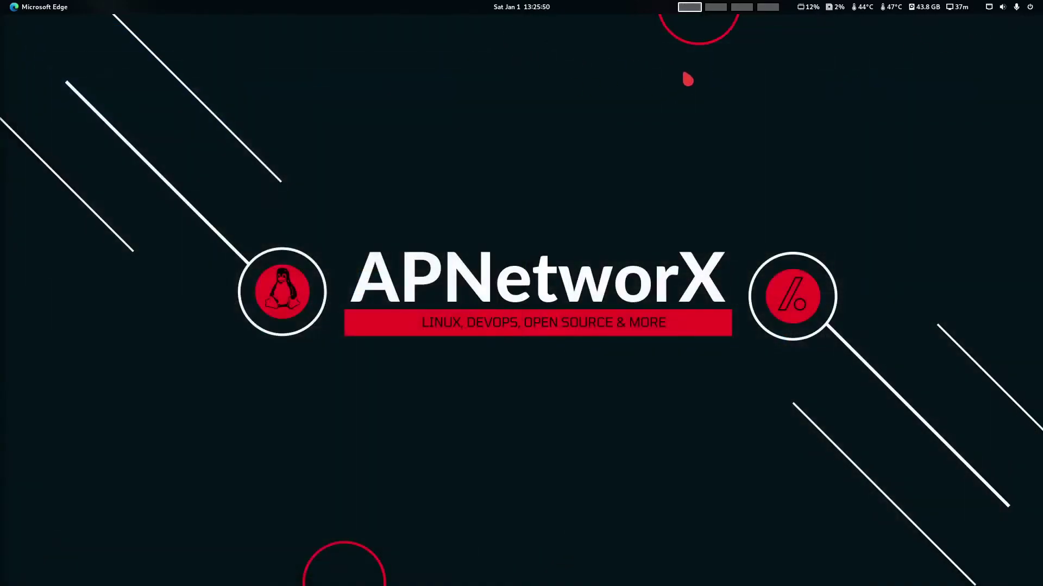
click(716, 7)
click(741, 6)
click(765, 7)
- Launch Brave, send it to workspace 4, then return to workspace 1
key(super)
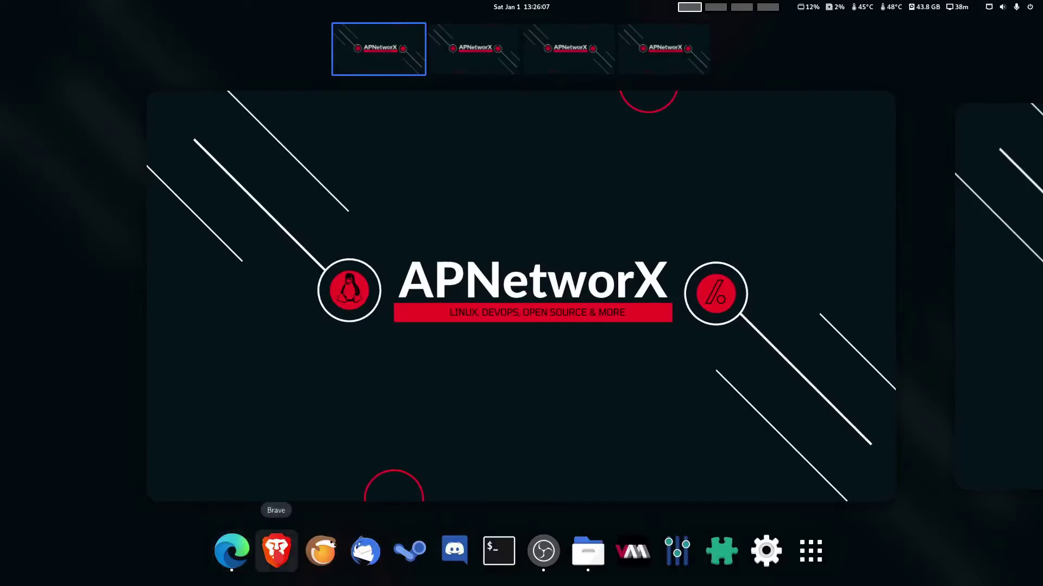
click(277, 551)
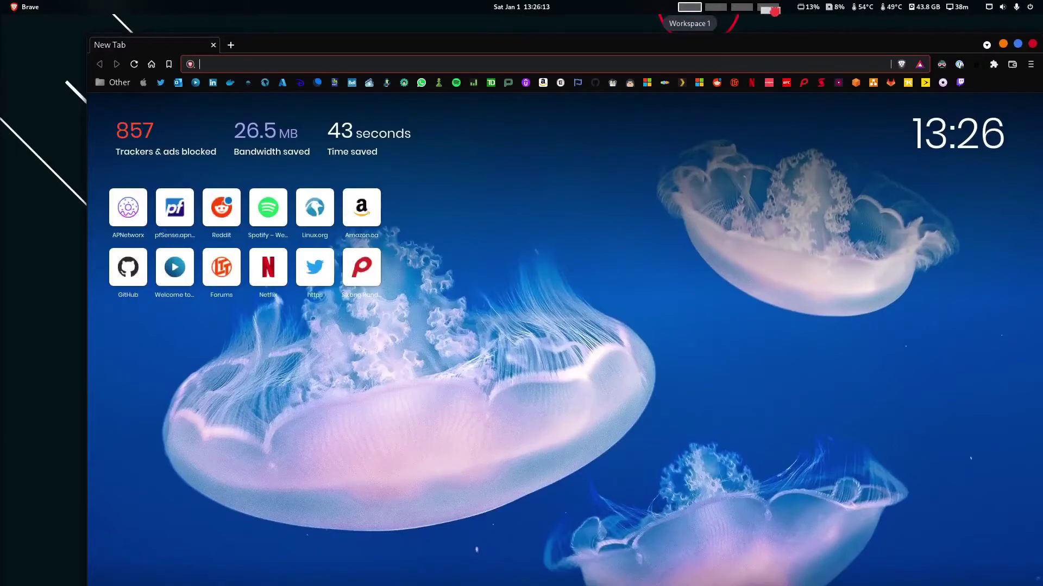
click(774, 8)
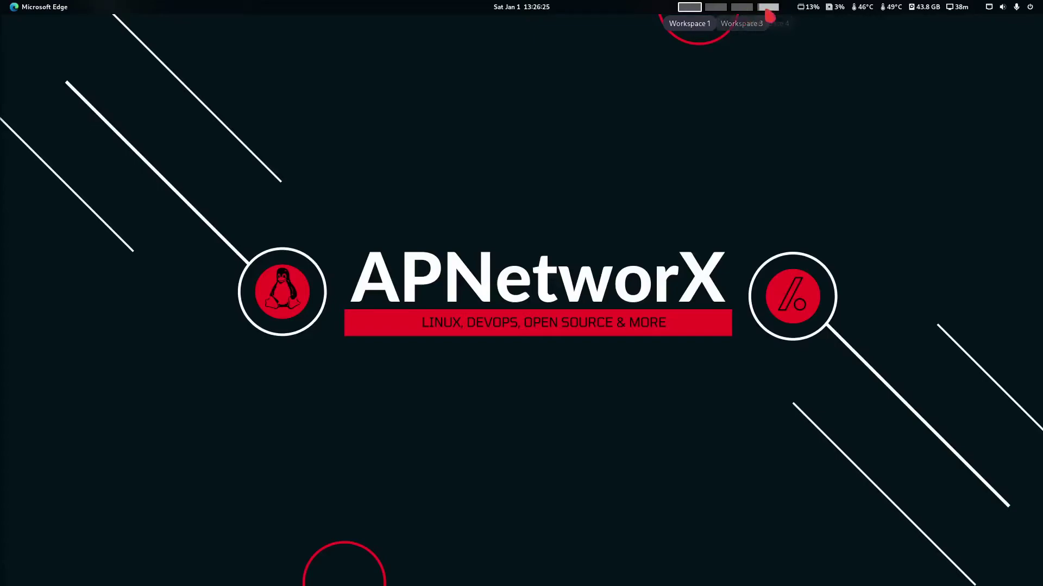
click(768, 7)
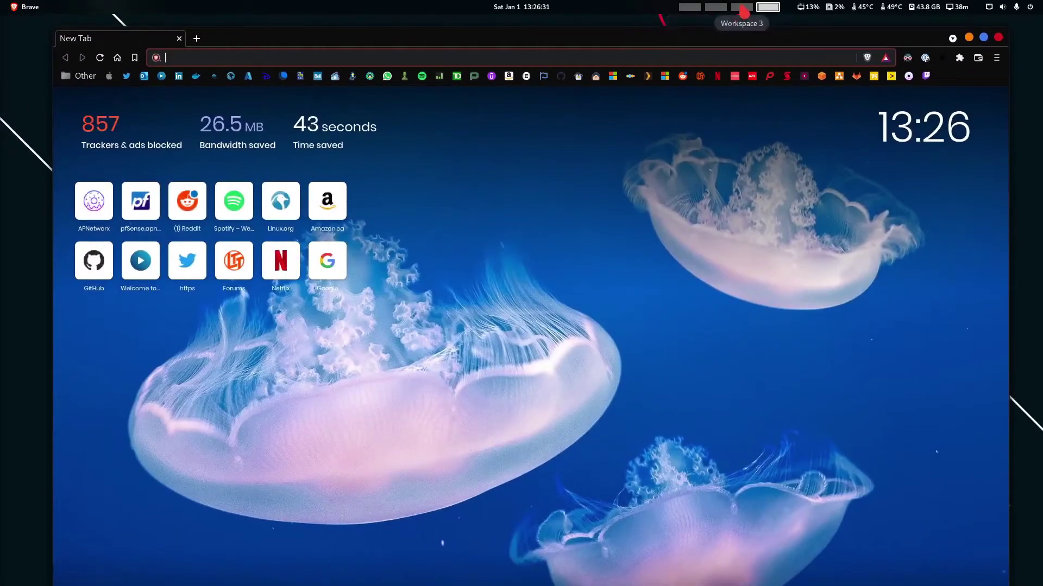
click(693, 8)
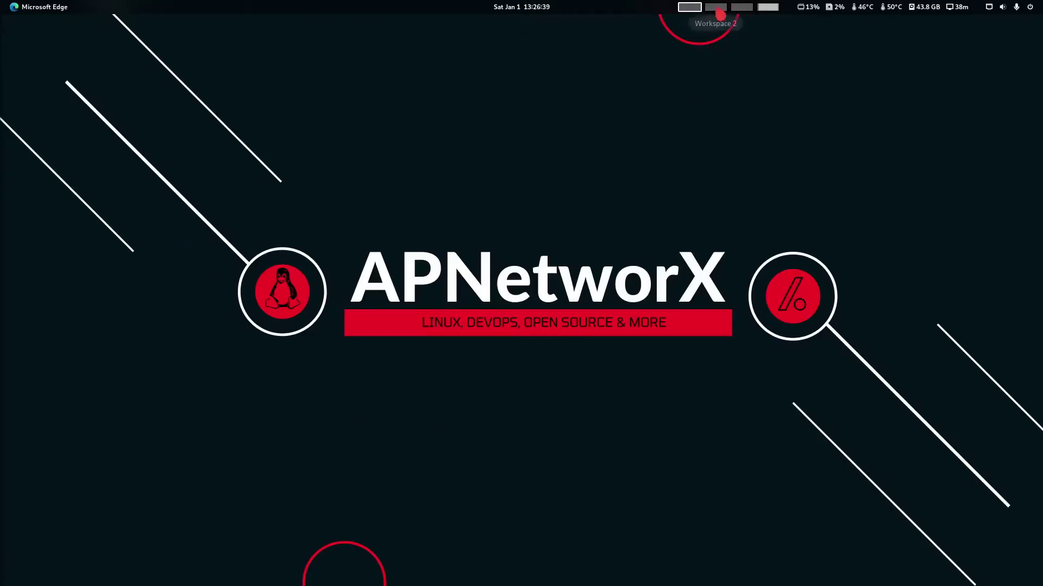
- Launch Extensions and open the Vitals extension's settings, centred on screen
key(super)
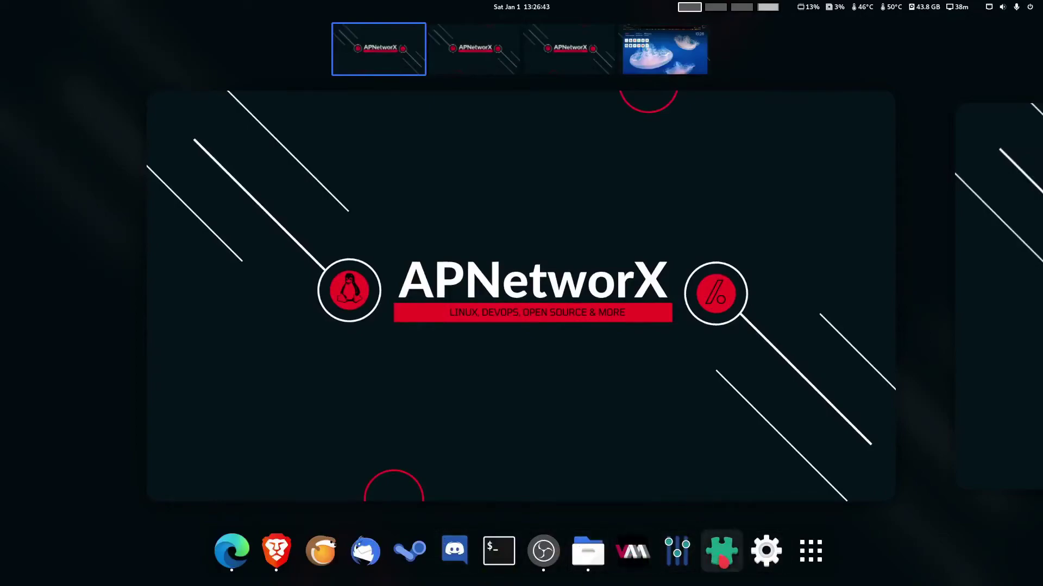
click(691, 338)
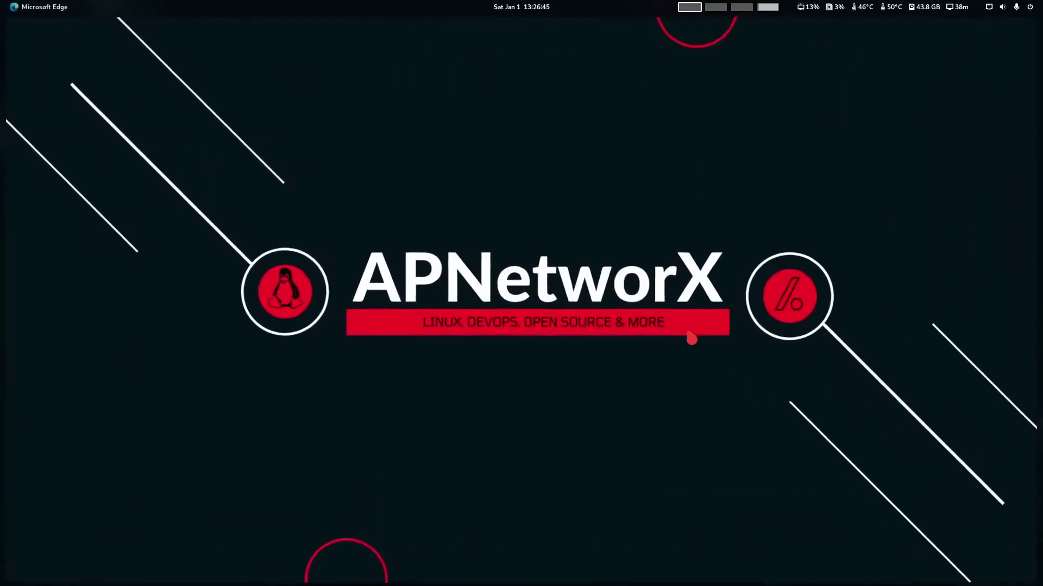
key(super)
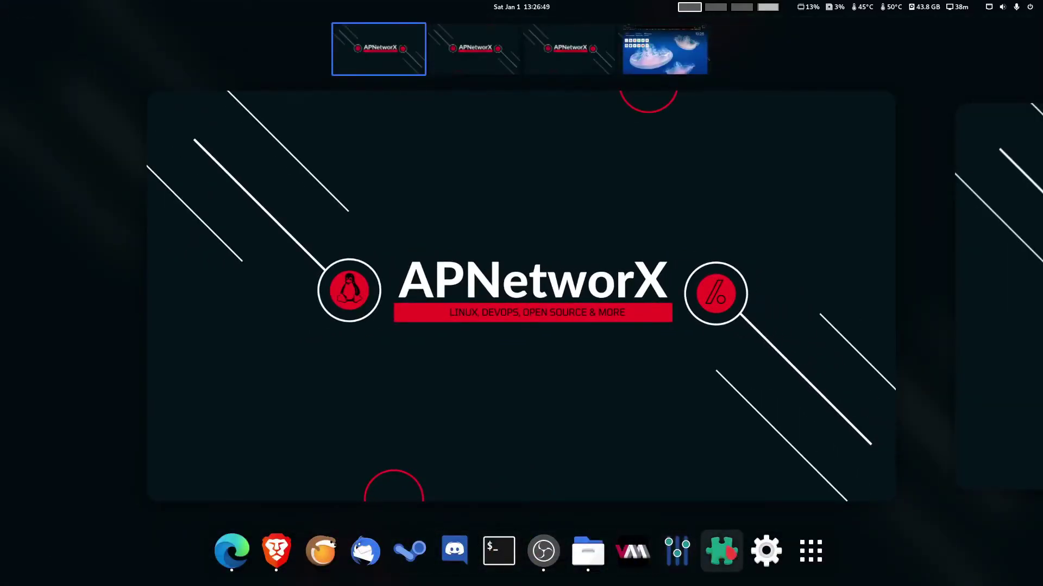
click(722, 552)
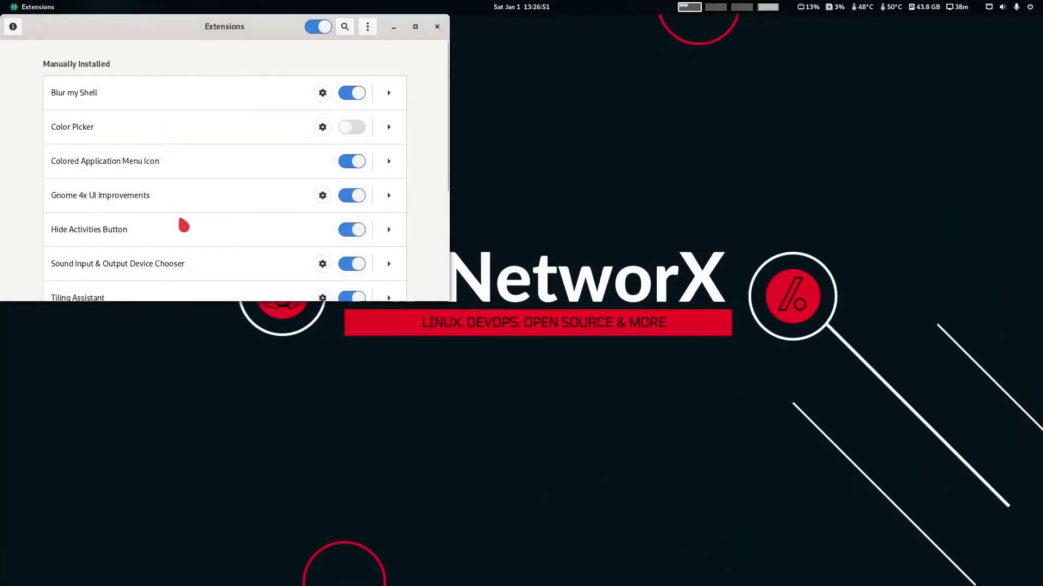
scroll(182, 225, down, 5)
scroll(147, 217, down, 3)
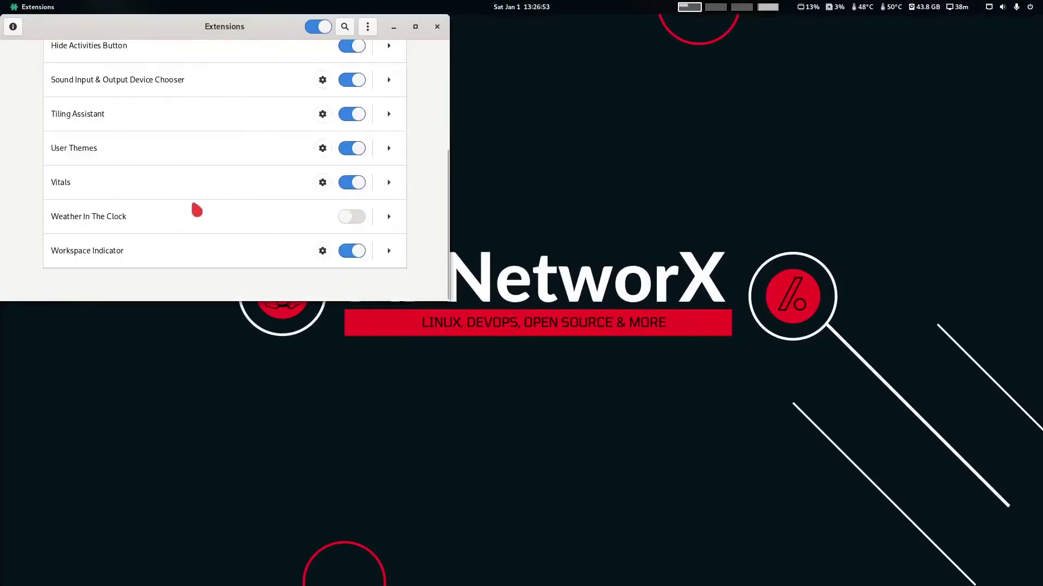
click(322, 182)
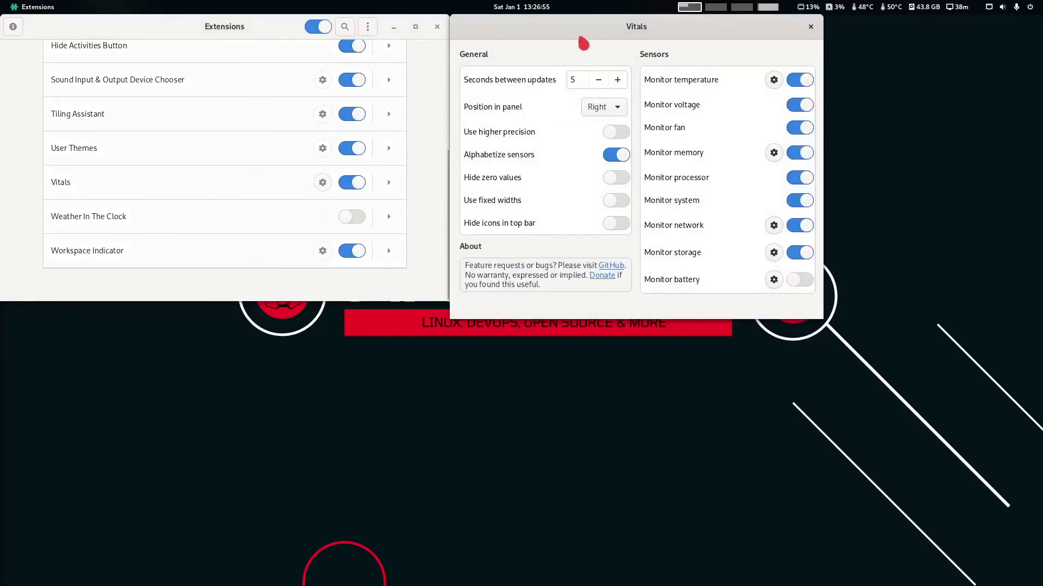
drag(579, 27, 402, 162)
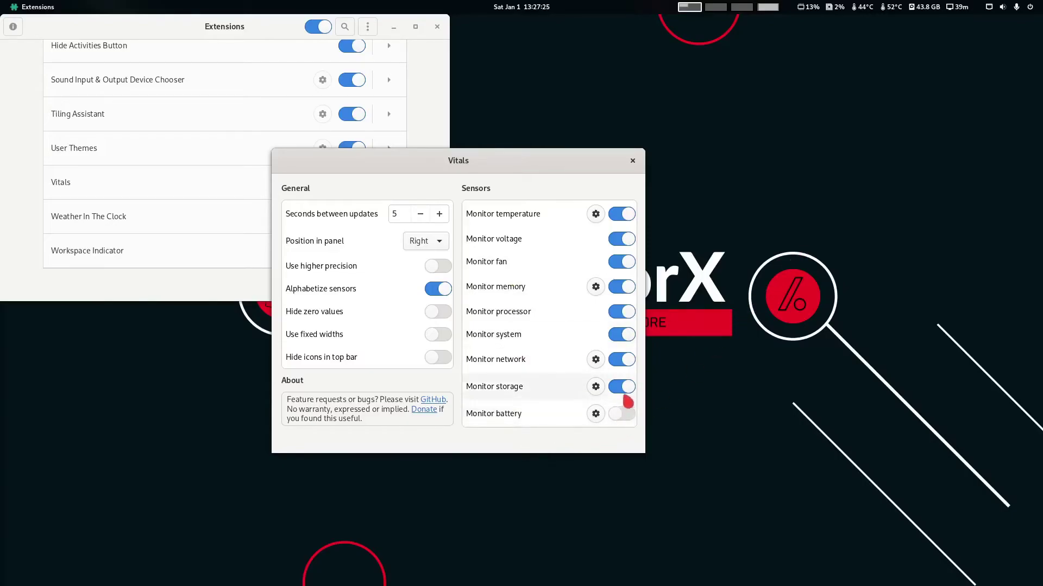
- Close Vitals settings and Extensions, then show the Vitals sensor readings from the top bar
click(633, 161)
click(437, 27)
click(947, 10)
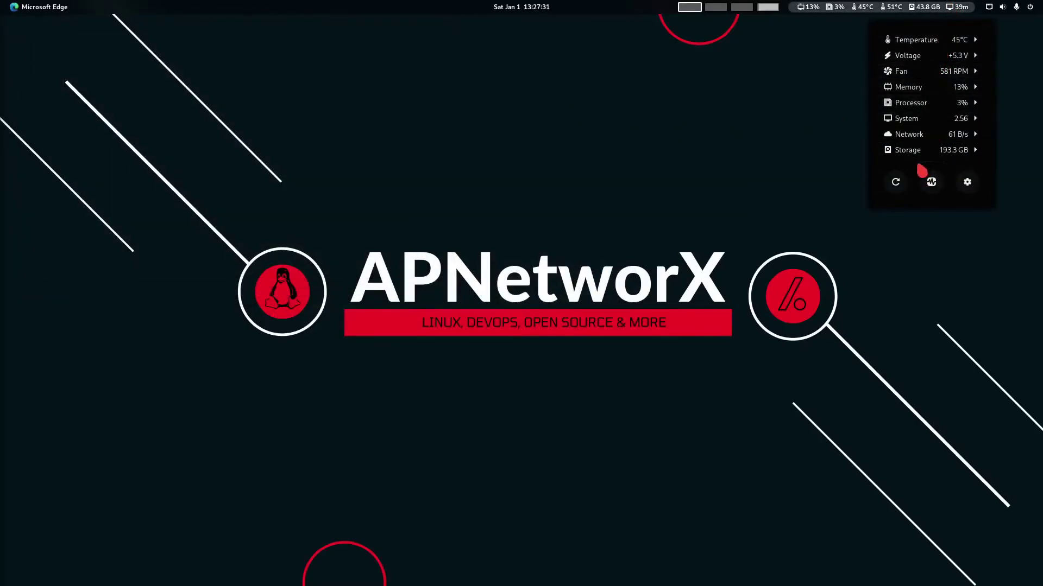
- Click the desktop to dismiss the Vitals sensor drop-down
click(821, 100)
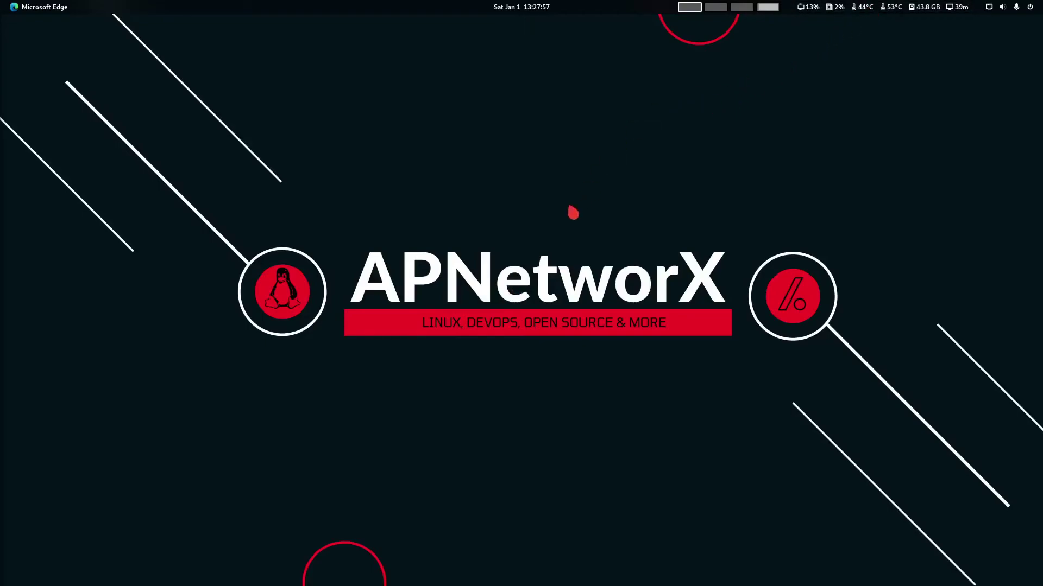
- Launch Extensions, scroll its list to the top, and move the window toward centre
key(super)
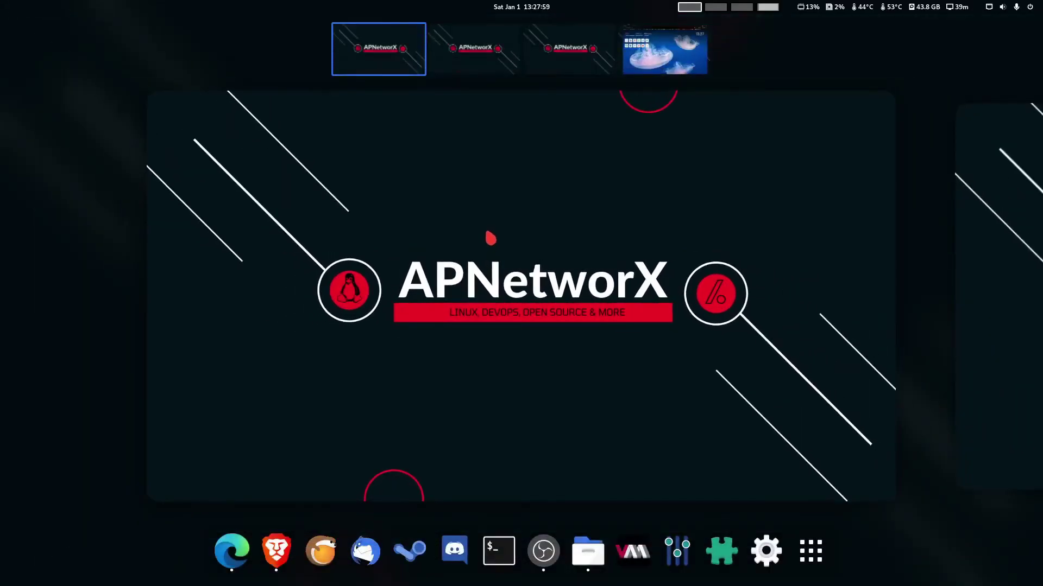
click(490, 237)
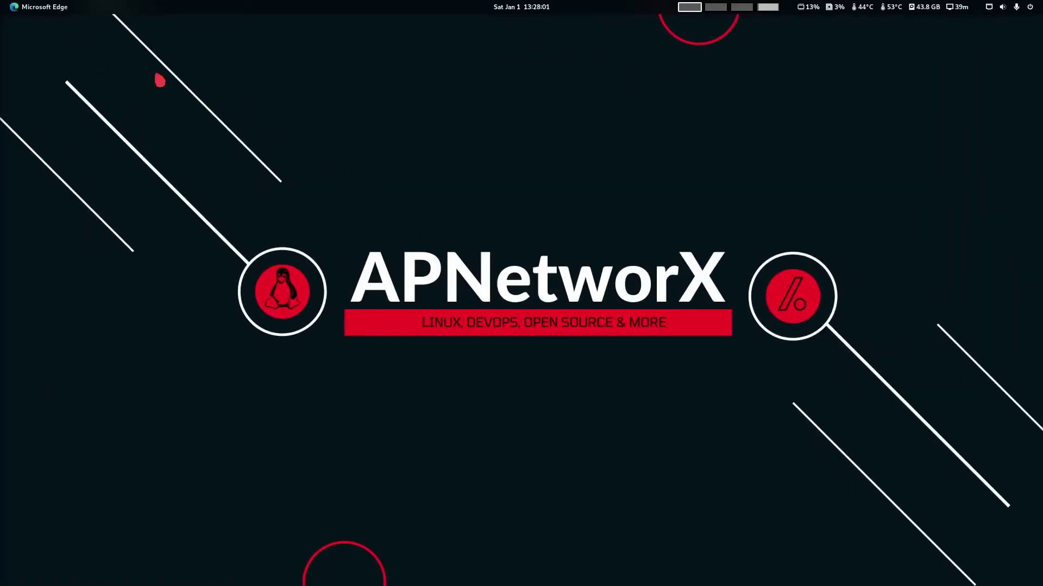
key(super)
key(super)
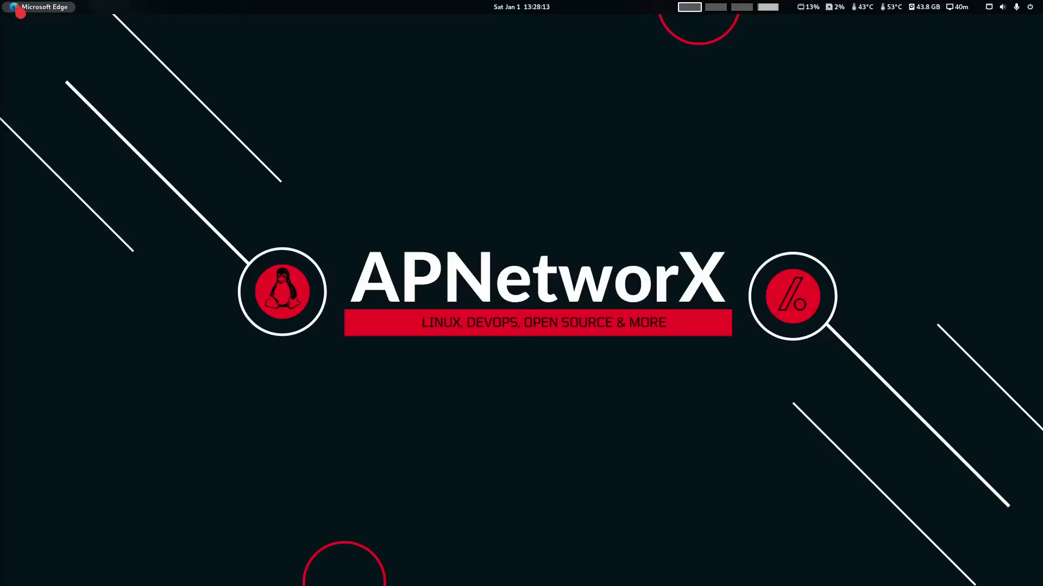
key(super)
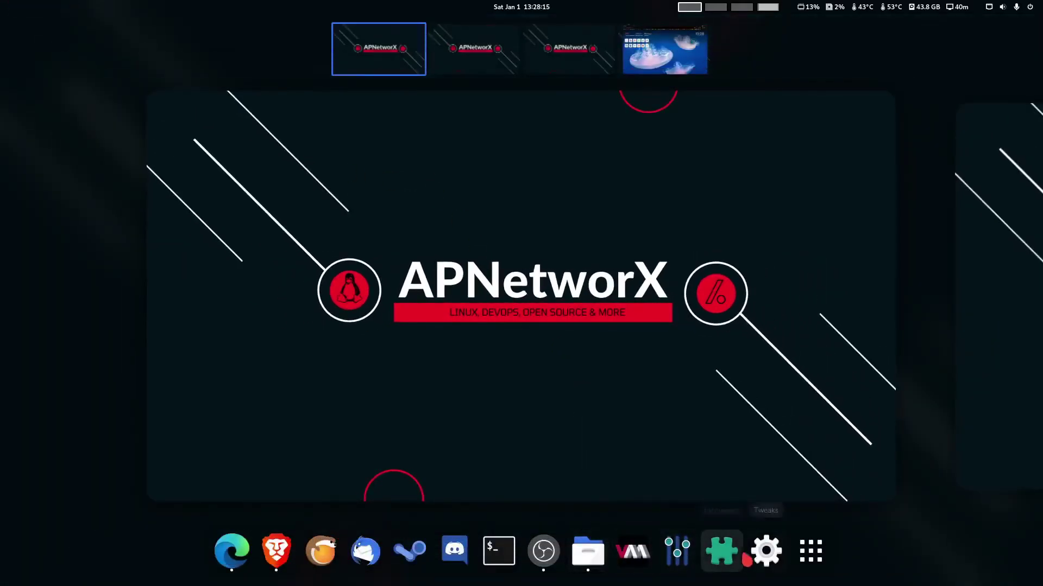
click(739, 557)
scroll(196, 217, down, 5)
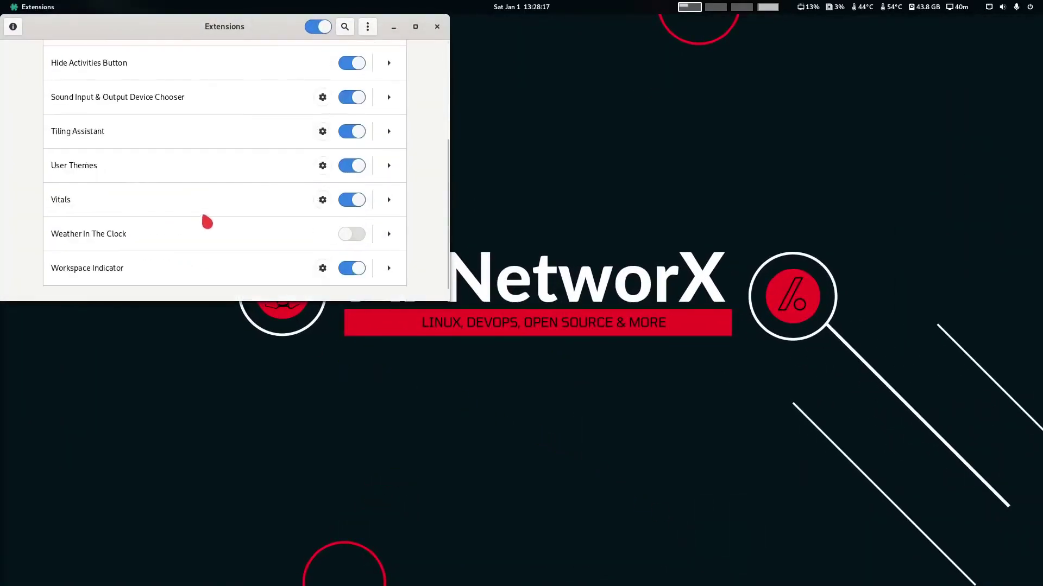
scroll(211, 209, up, 3)
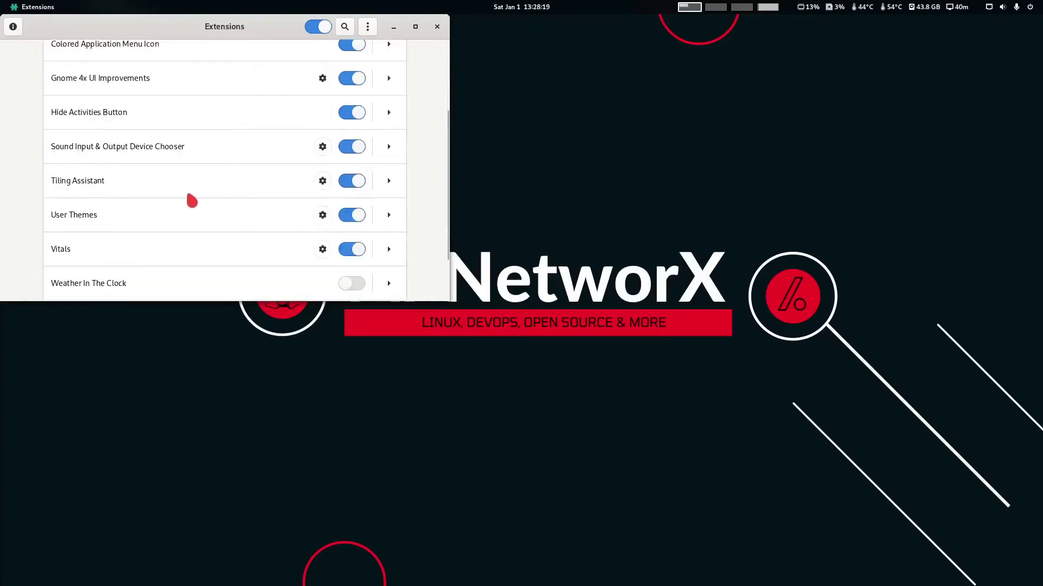
scroll(191, 201, up, 4)
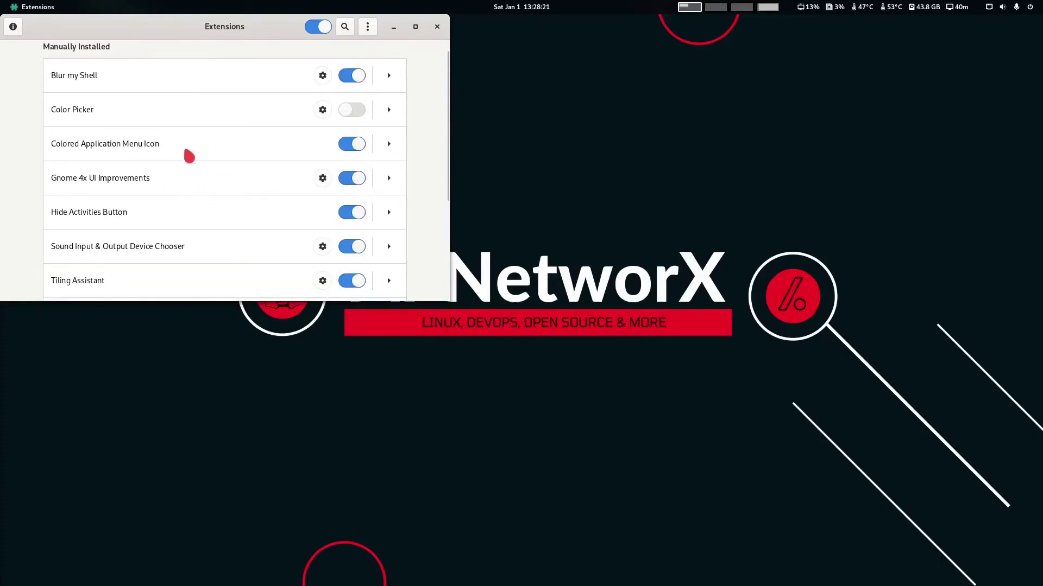
drag(249, 30, 516, 125)
- Toggle Colored Application Menu Icon off and back on, then reposition the Extensions window
click(627, 245)
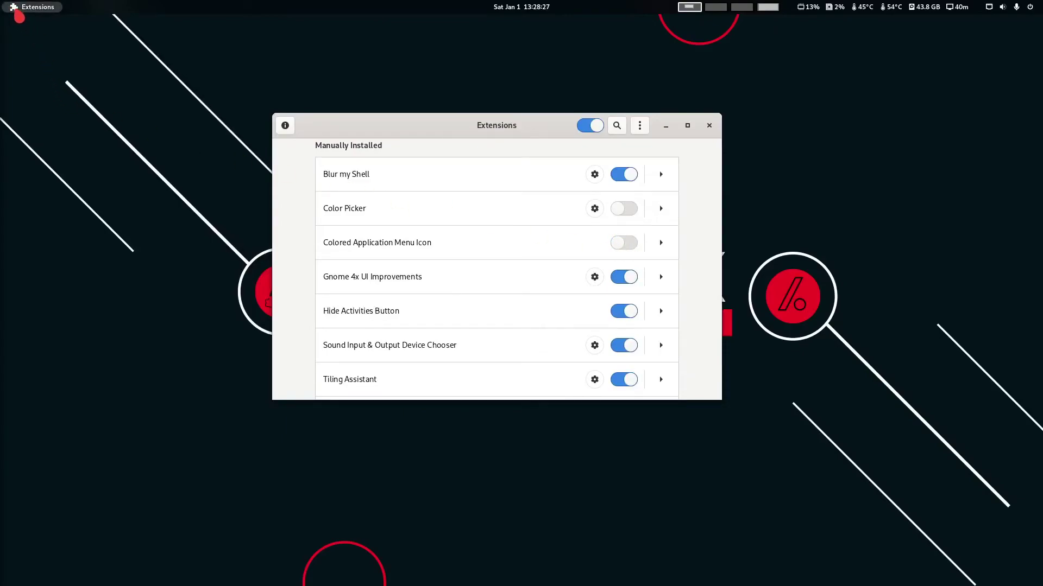
click(627, 245)
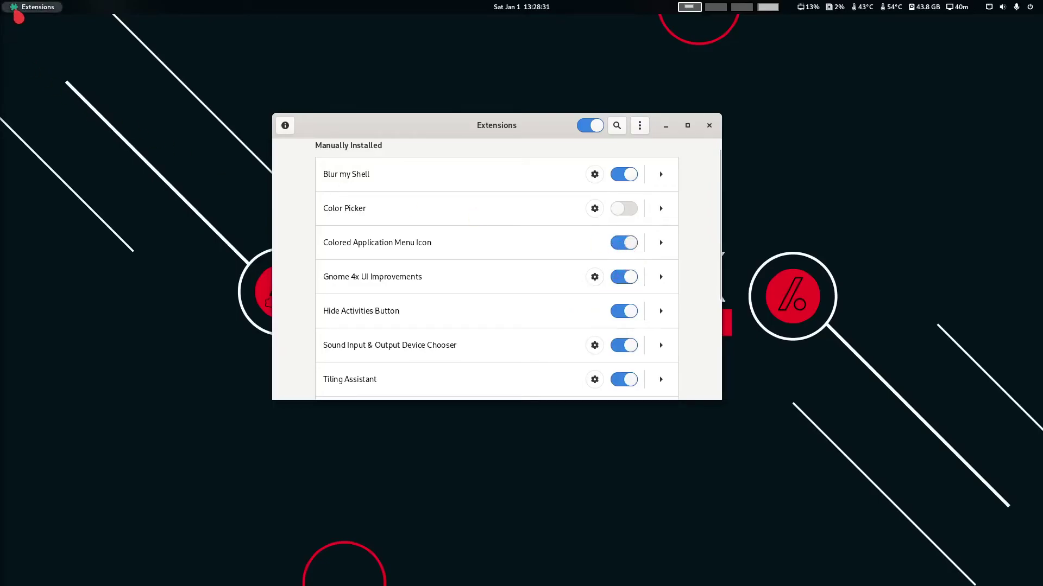
mouse_move(1, 1)
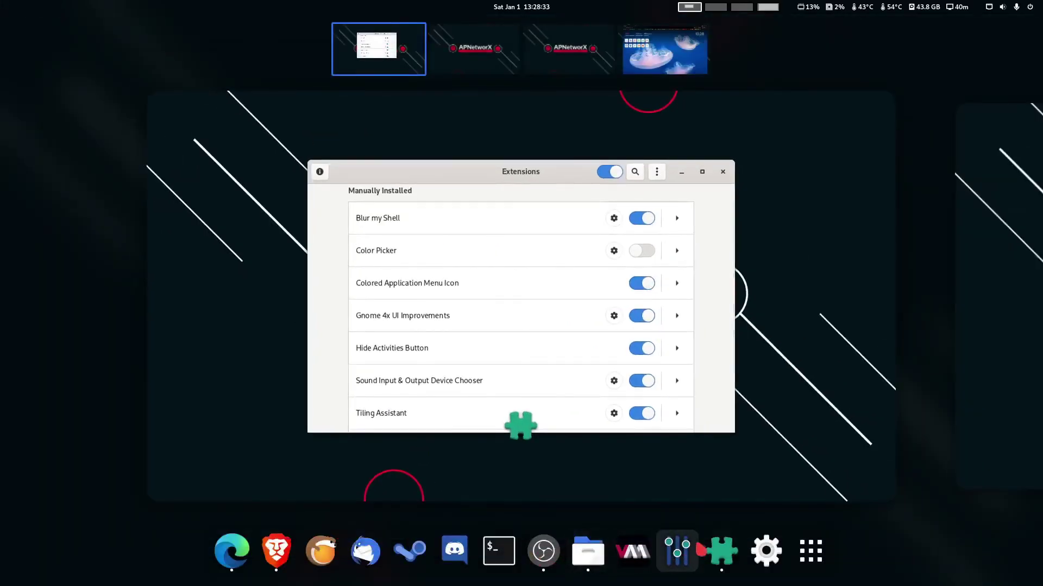
click(340, 266)
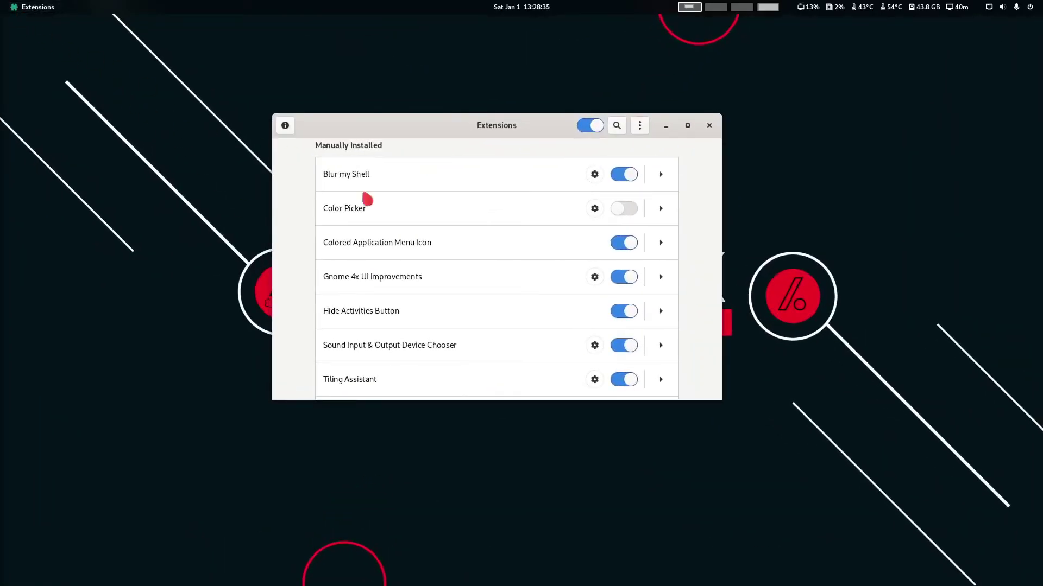
drag(405, 136, 344, 145)
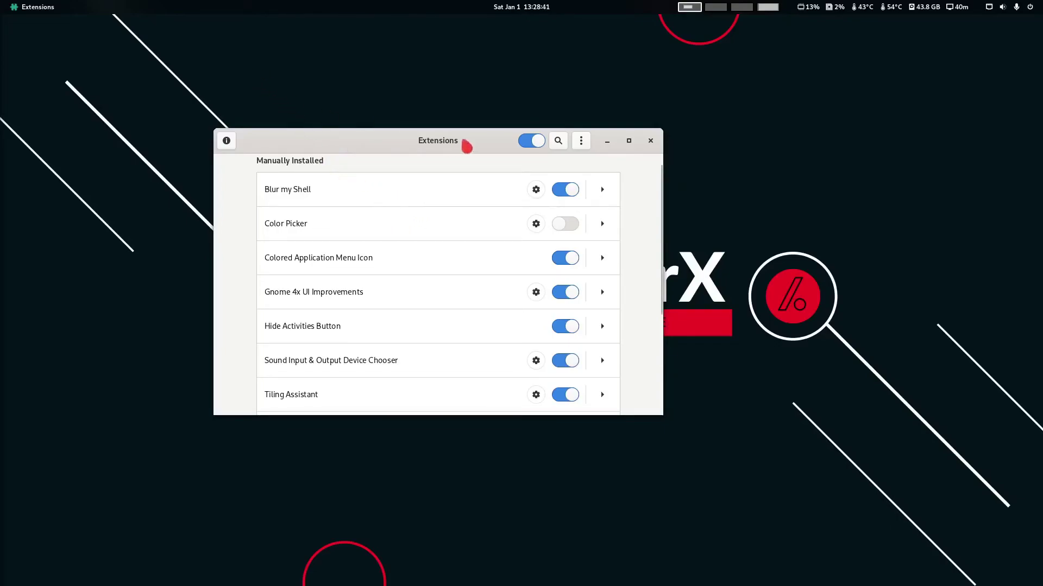
drag(423, 145, 402, 190)
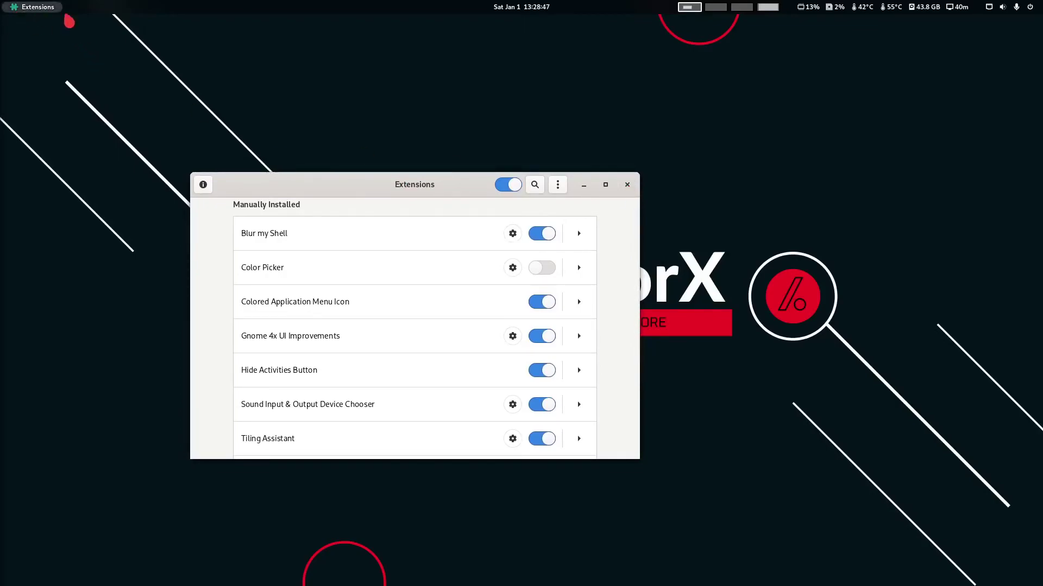
drag(374, 191, 344, 177)
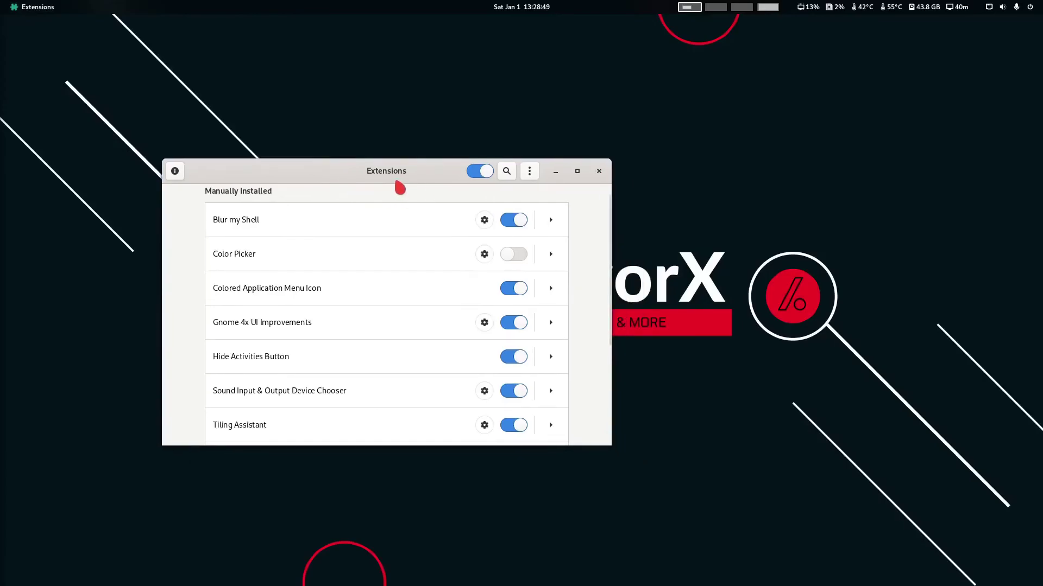
- Bring up the system-info Terminal, close it, and recentre the Extensions window
key(super)
click(504, 535)
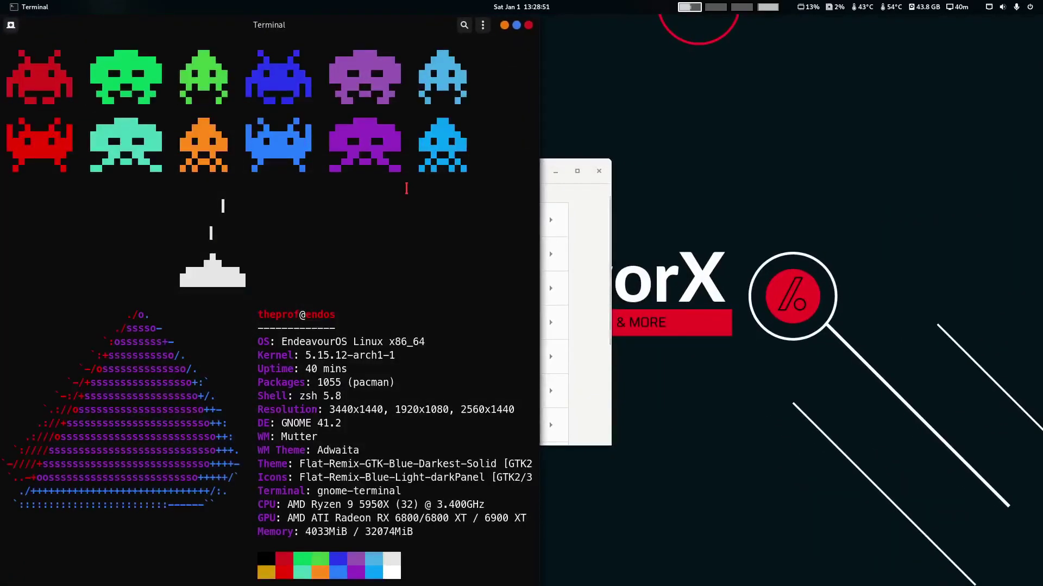
click(604, 283)
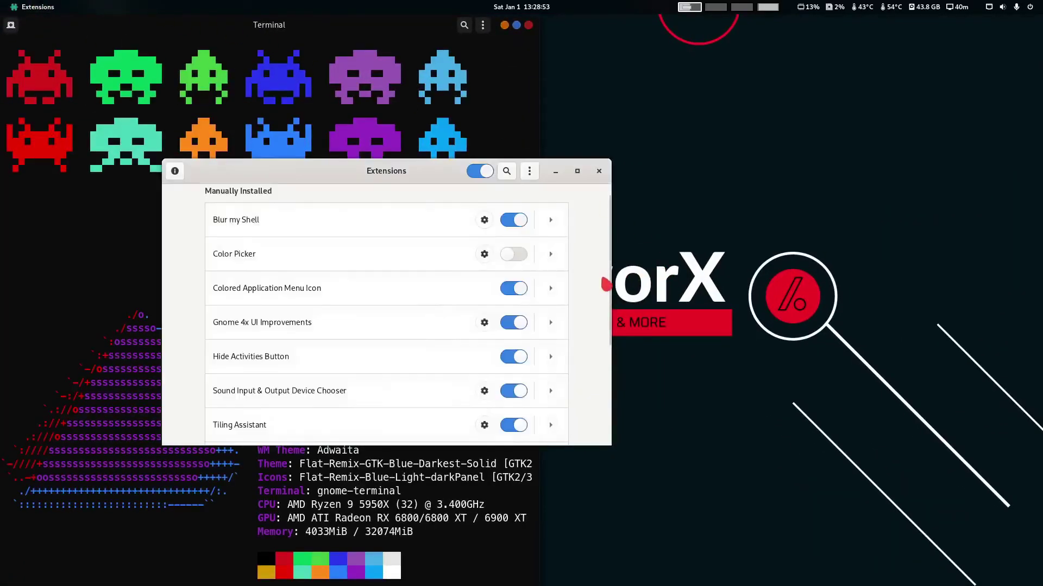
drag(382, 170, 771, 151)
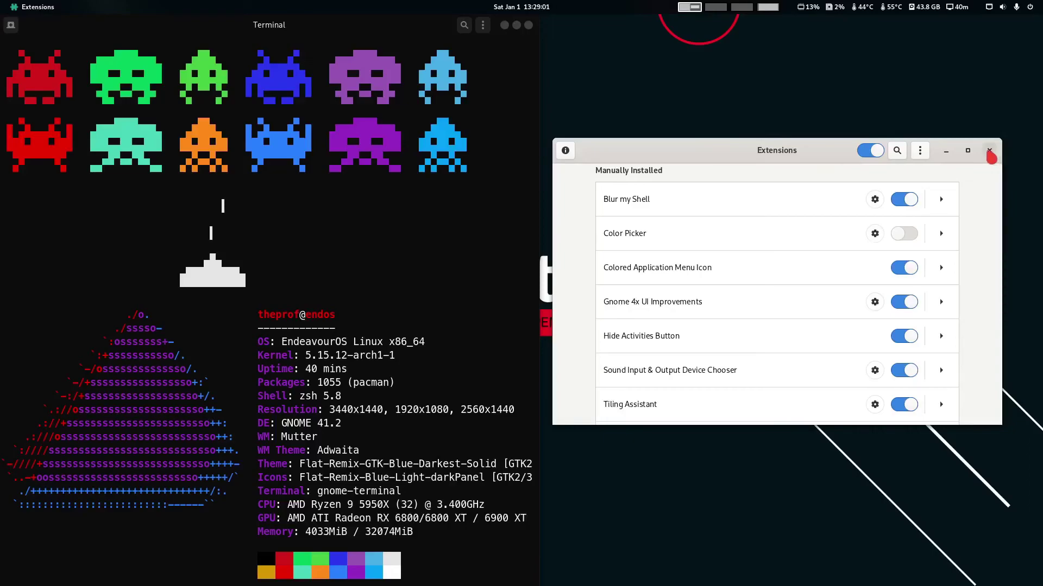
click(528, 25)
drag(791, 158, 544, 155)
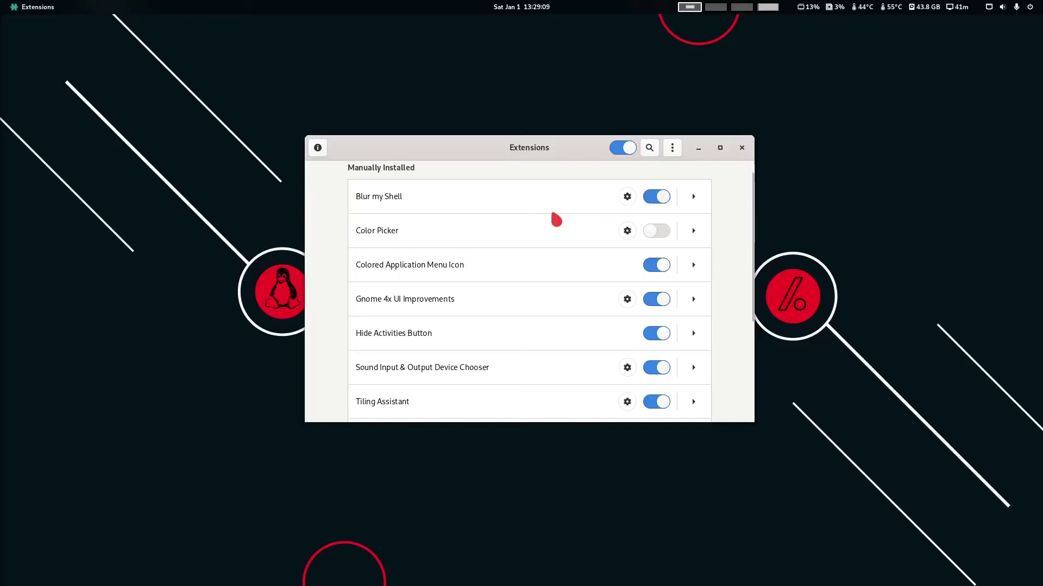
- Compare the Activities overview with Blur my Shell switched off, then switch it back on
key(super)
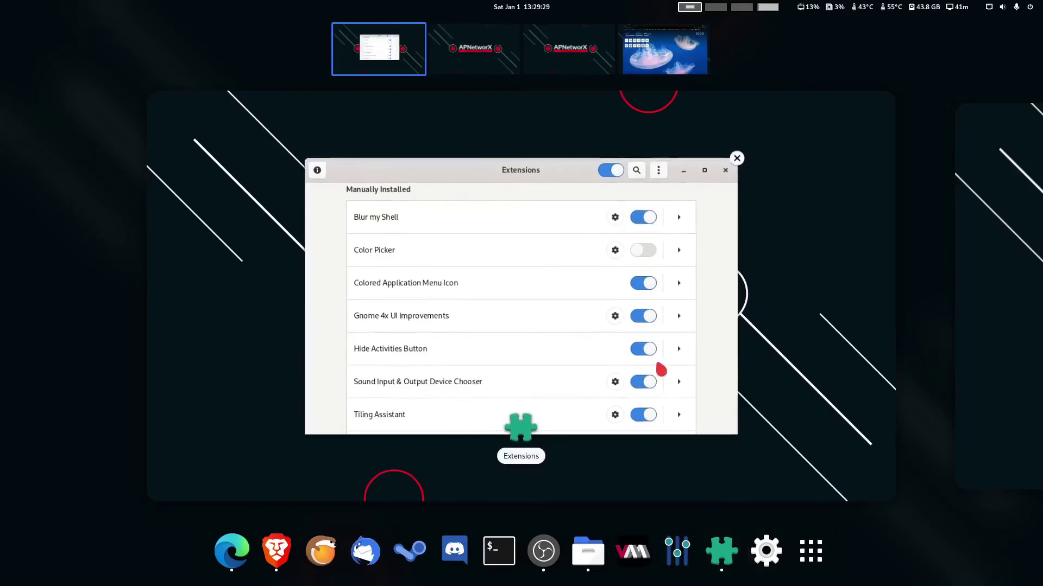
click(570, 350)
click(656, 197)
key(super)
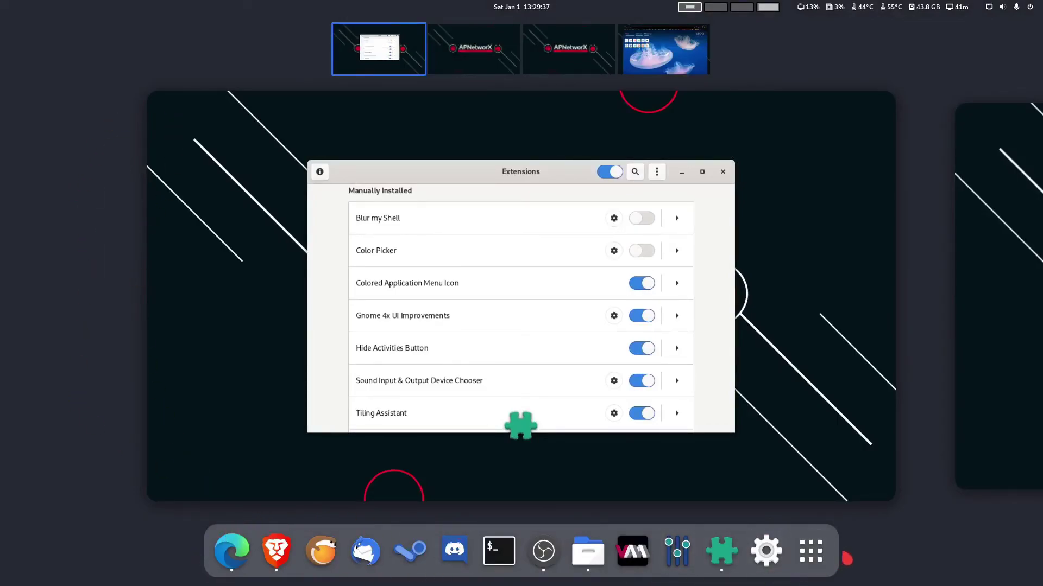
click(654, 331)
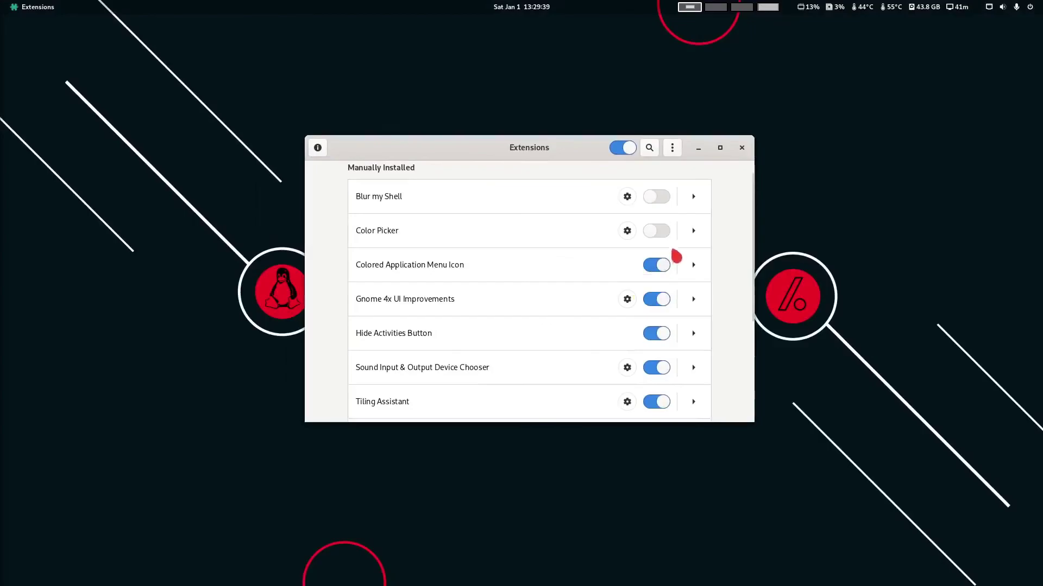
click(658, 197)
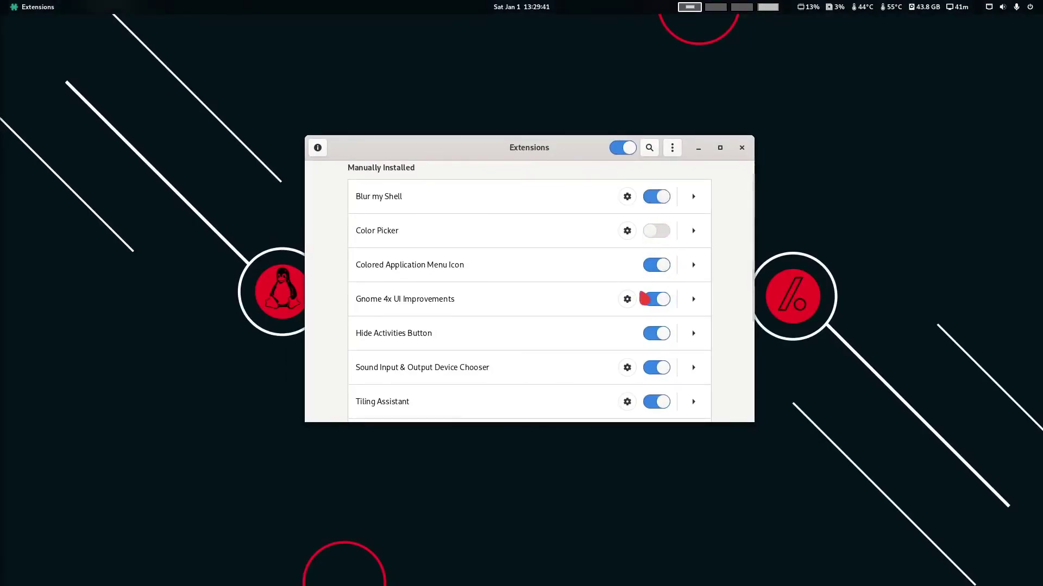
key(super)
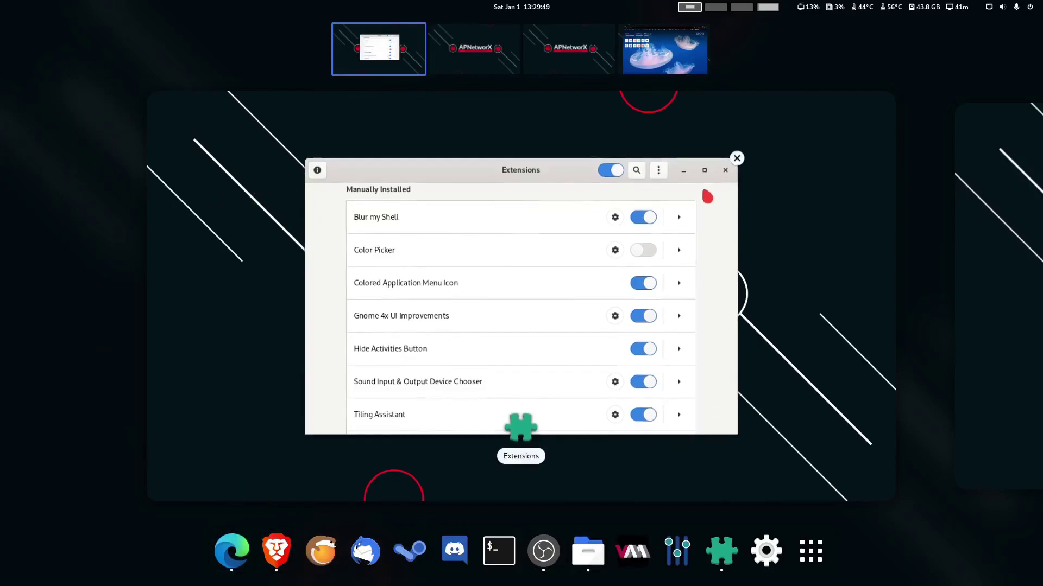
- Close the Extensions window and return to the Microsoft Edge workspace via the app grid
click(739, 166)
click(730, 181)
key(super+a)
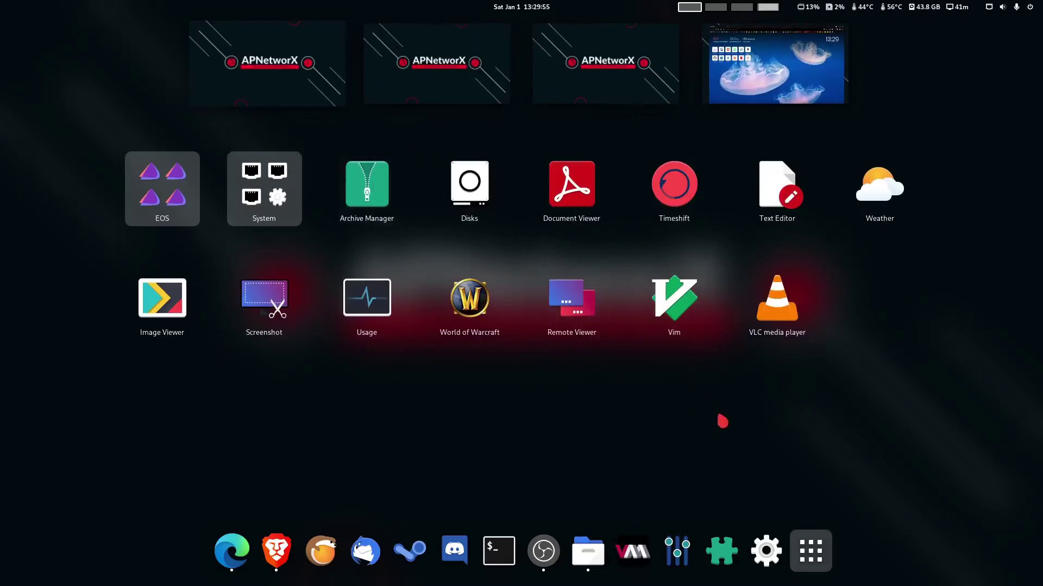
click(779, 409)
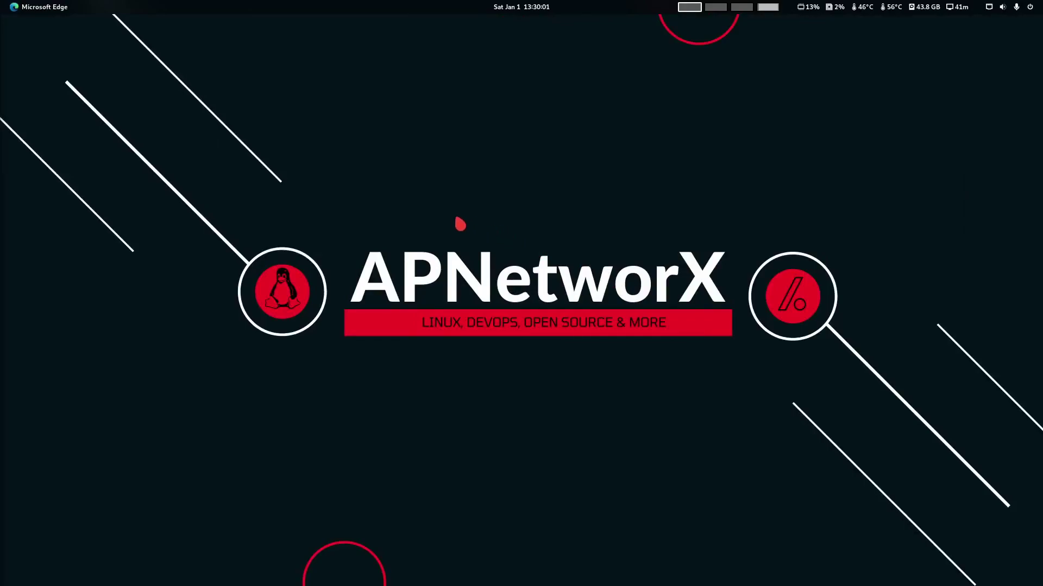
key(super+e)
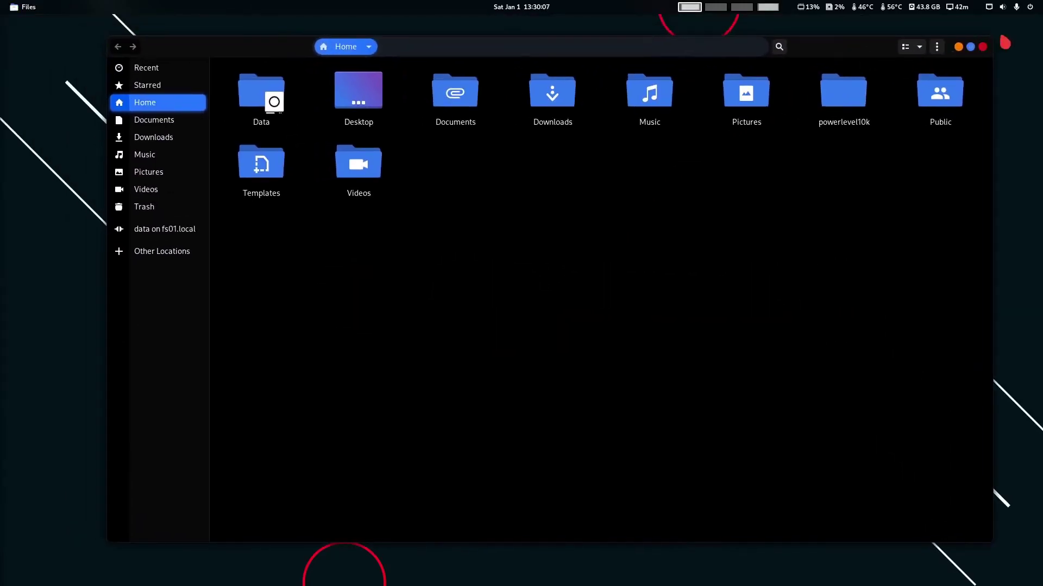
drag(990, 38, 708, 136)
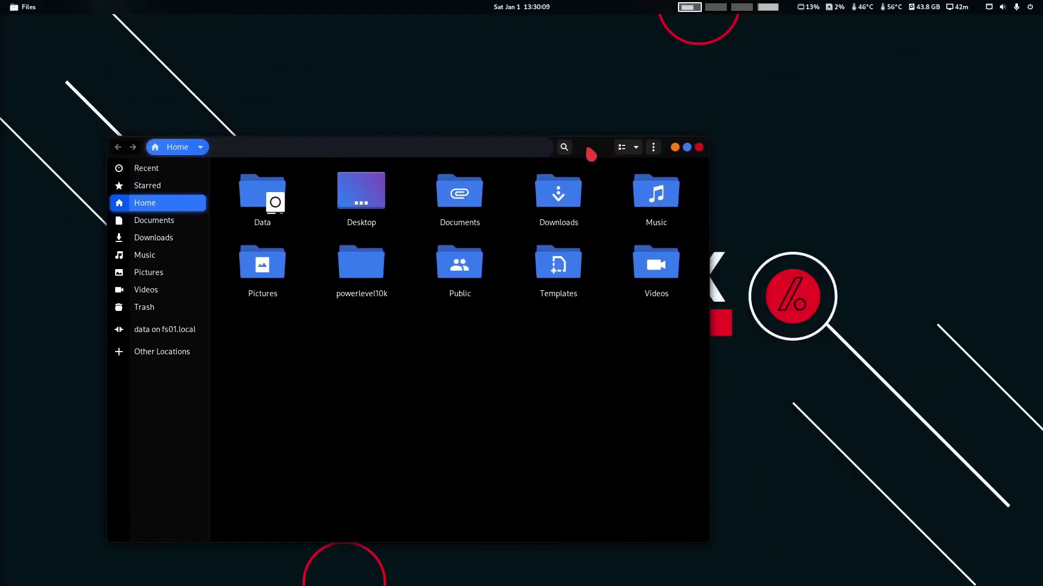
drag(591, 155, 691, 106)
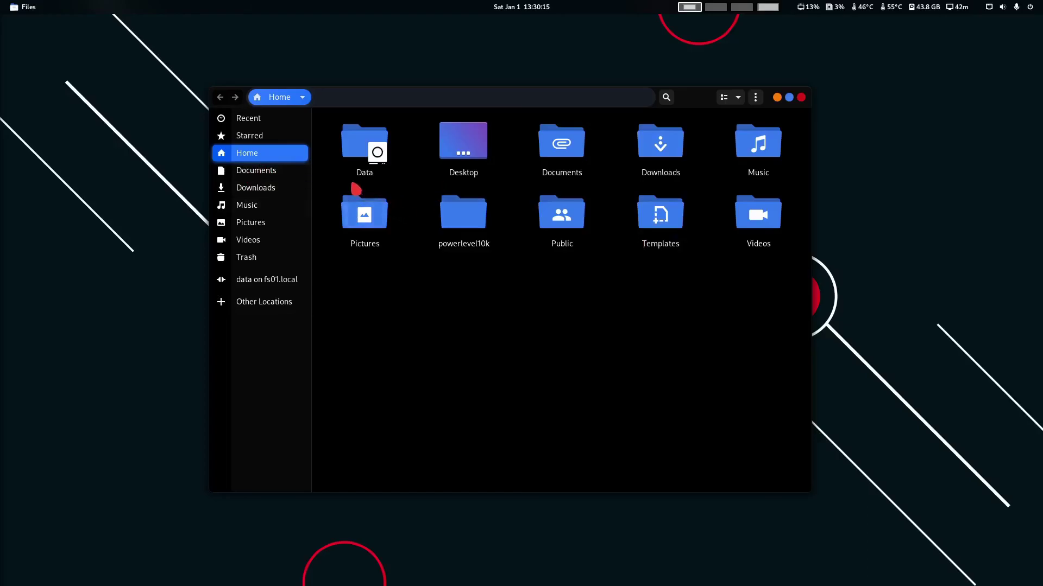
click(350, 156)
click(572, 344)
click(801, 98)
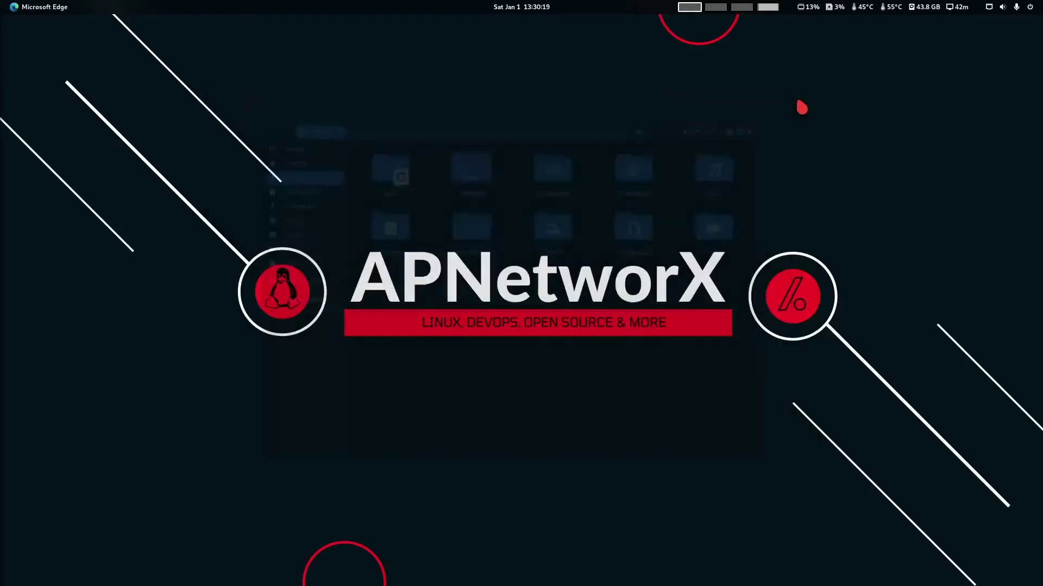